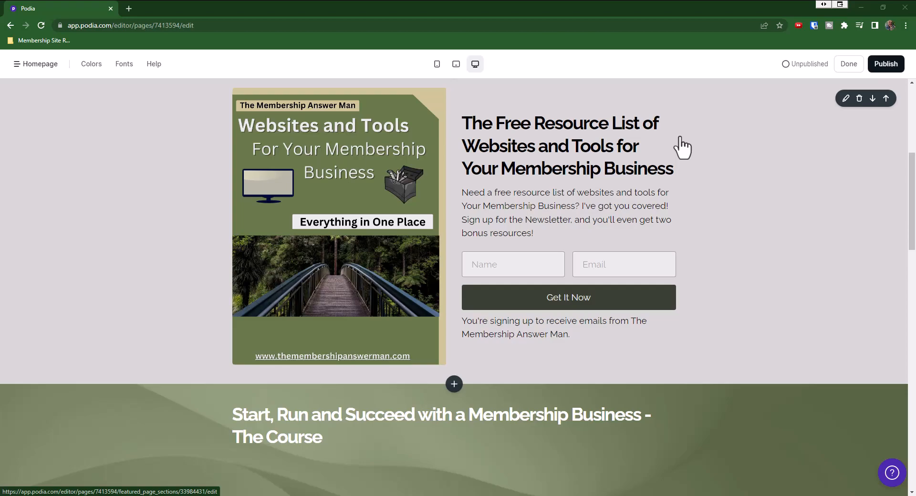
- Review the whole homepage, from the header and hero banner through the resource list, course and testimonials to the footer
{"action": "scroll", "coordinate": [239, 216], "scroll_direction": "up", "scroll_amount": 6}
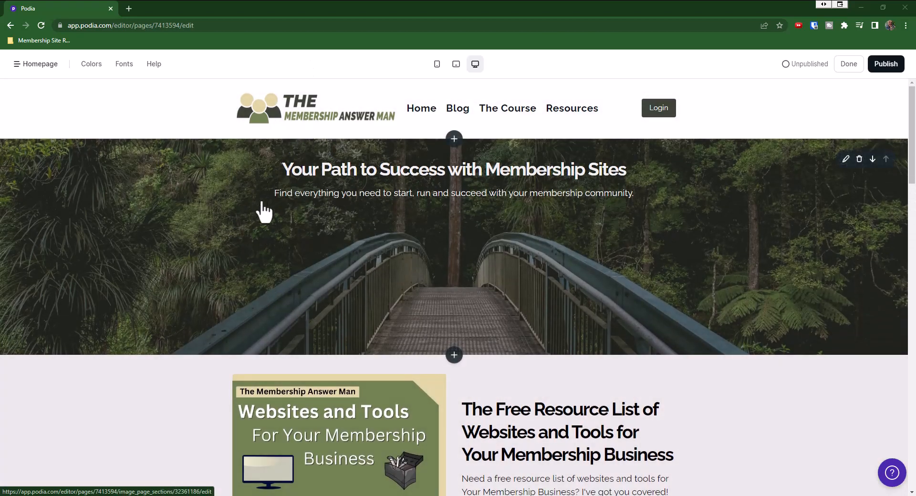
{"action": "scroll", "coordinate": [262, 211], "scroll_direction": "down", "scroll_amount": 4}
{"action": "scroll", "coordinate": [262, 211], "scroll_direction": "down", "scroll_amount": 2}
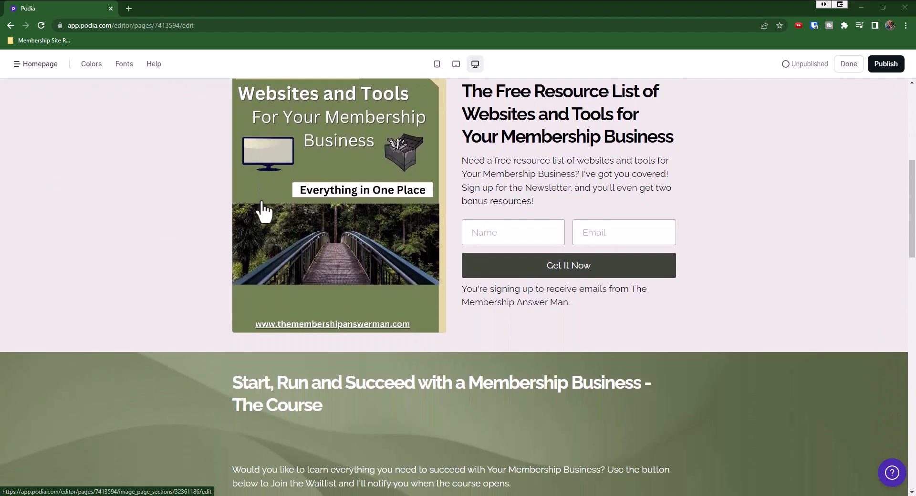
{"action": "mouse_move", "coordinate": [271, 236]}
{"action": "scroll", "coordinate": [265, 236], "scroll_direction": "down", "scroll_amount": 15}
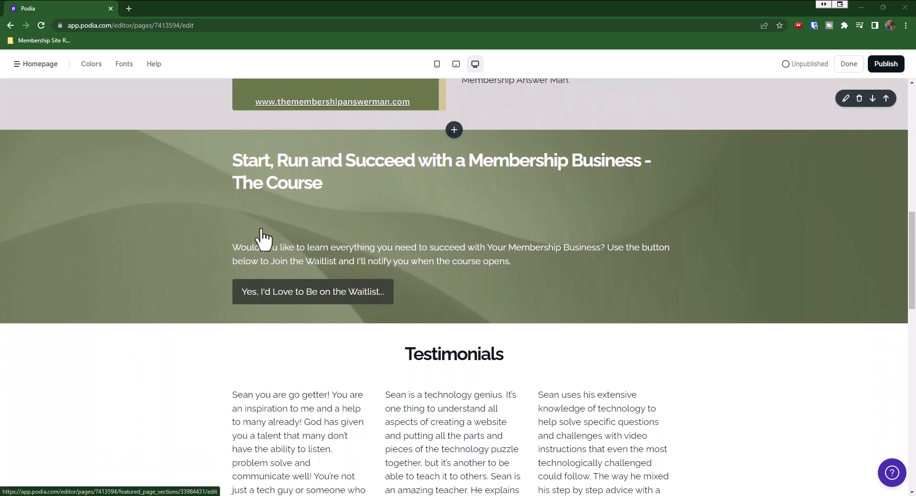
{"action": "scroll", "coordinate": [257, 248], "scroll_direction": "down", "scroll_amount": 5}
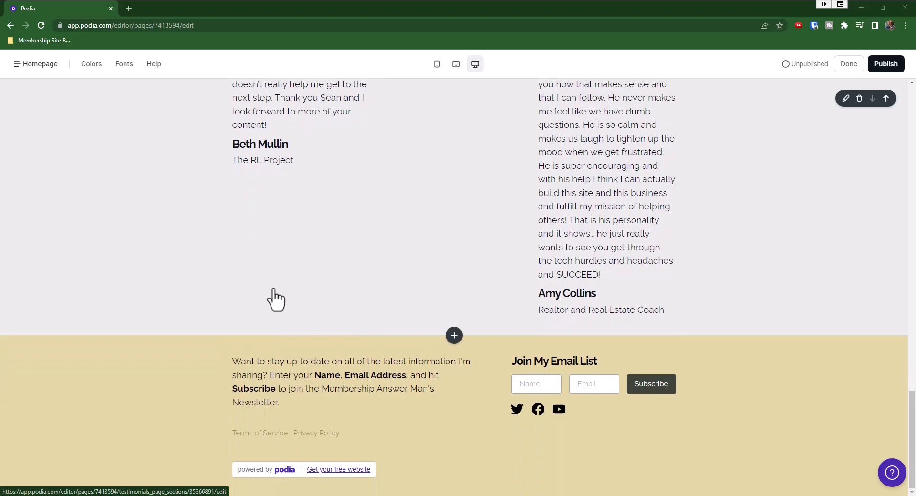
{"action": "mouse_move", "coordinate": [302, 411]}
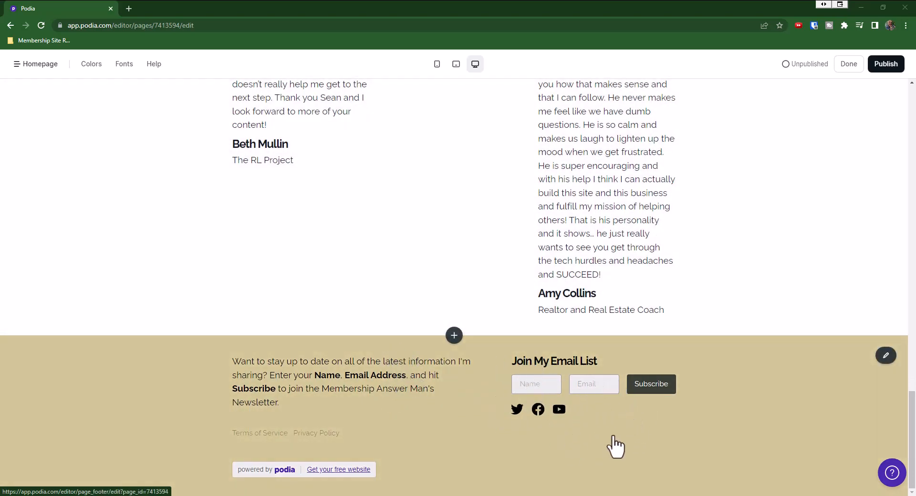
{"action": "scroll", "coordinate": [620, 457], "scroll_direction": "up", "scroll_amount": 1}
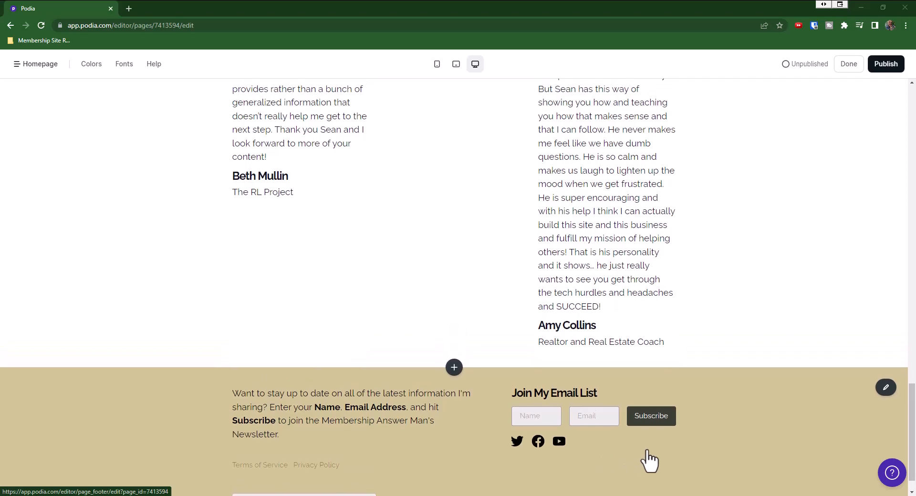
{"action": "scroll", "coordinate": [542, 445], "scroll_direction": "up", "scroll_amount": 10}
{"action": "scroll", "coordinate": [543, 444], "scroll_direction": "up", "scroll_amount": 15}
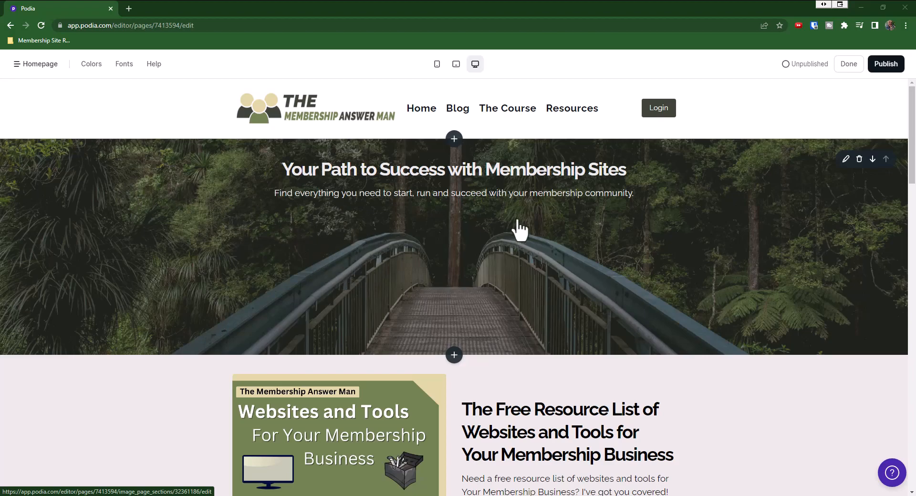
- Open the Homepage from the site's page list and add an Email form section directly below the hero banner
{"action": "left_click", "coordinate": [38, 64]}
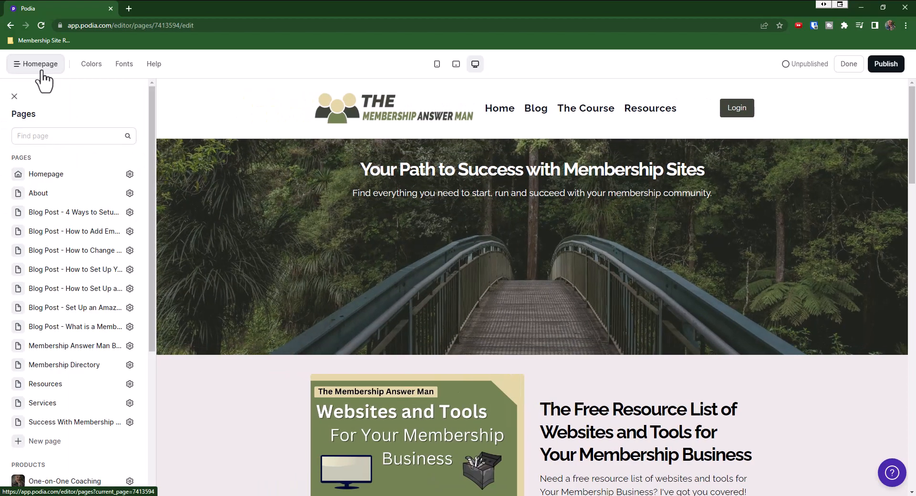
{"action": "left_click", "coordinate": [95, 175]}
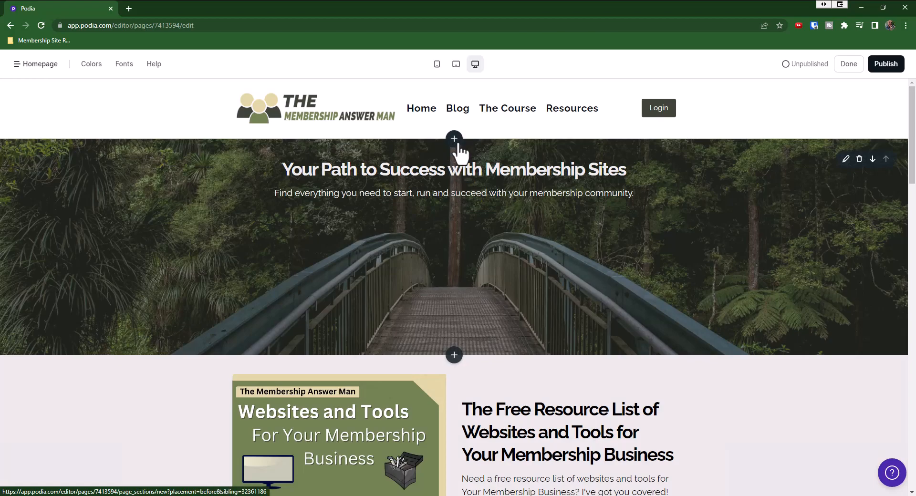
{"action": "left_click", "coordinate": [454, 355]}
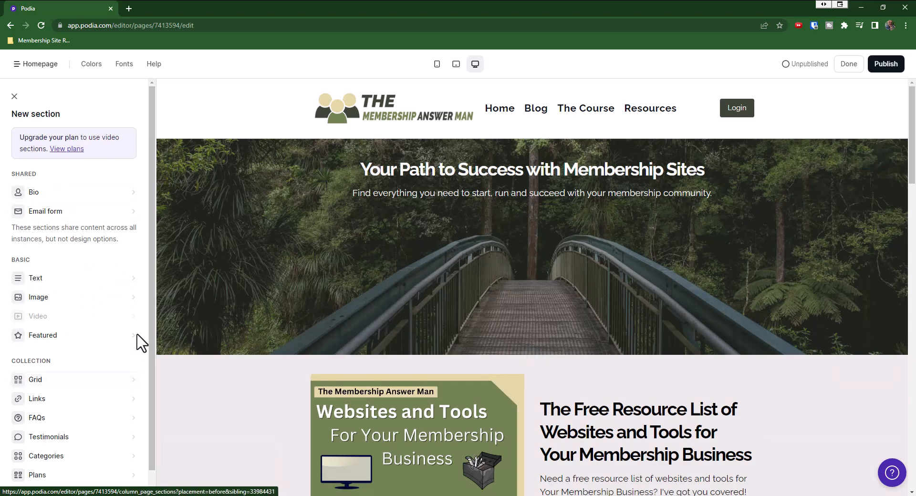
{"action": "left_click", "coordinate": [43, 215]}
{"action": "scroll", "coordinate": [331, 290], "scroll_direction": "down", "scroll_amount": 2}
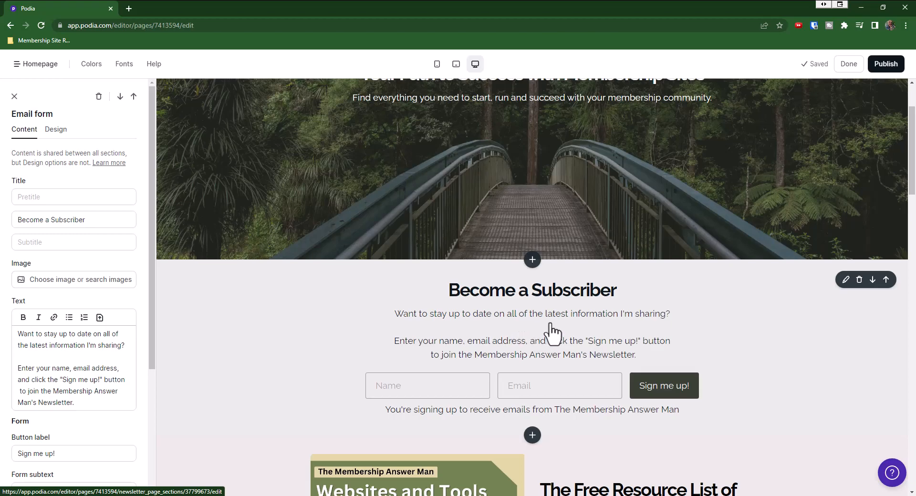
{"action": "scroll", "coordinate": [549, 329], "scroll_direction": "down", "scroll_amount": 2}
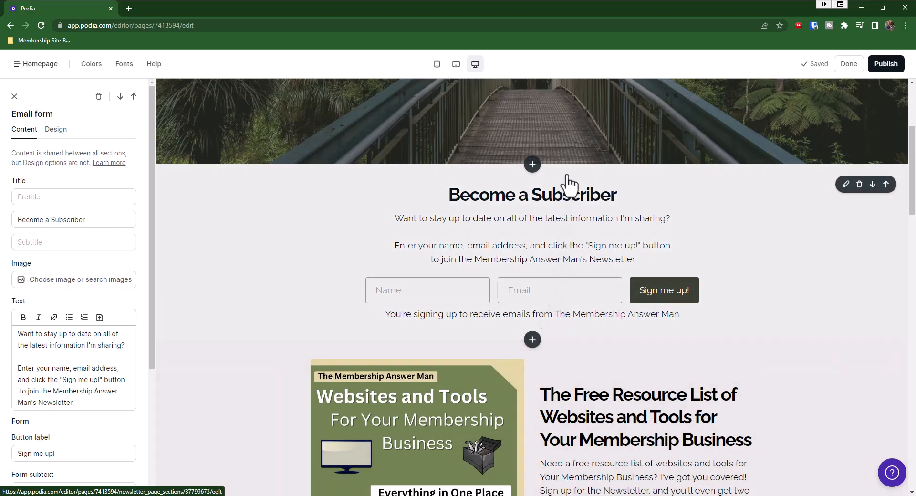
{"action": "left_click", "coordinate": [570, 195]}
{"action": "left_click_drag", "start_coordinate": [89, 219], "coordinate": [1, 223]}
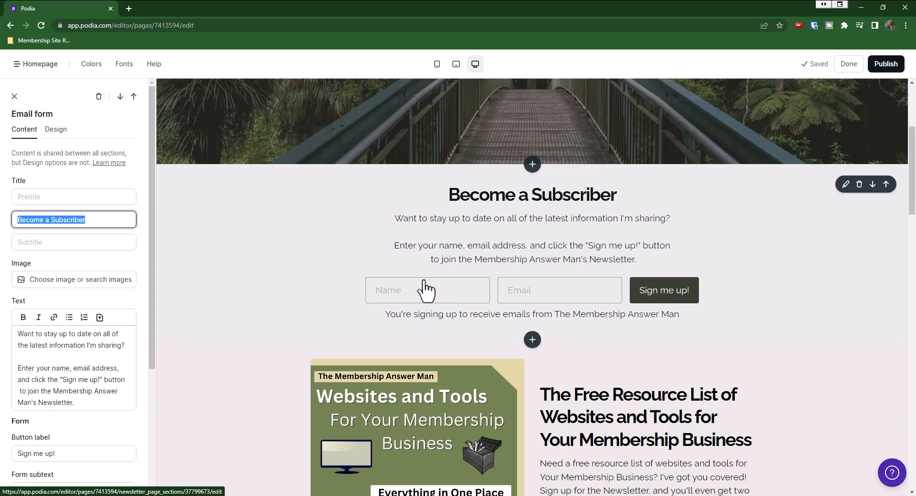
{"action": "left_click", "coordinate": [404, 275]}
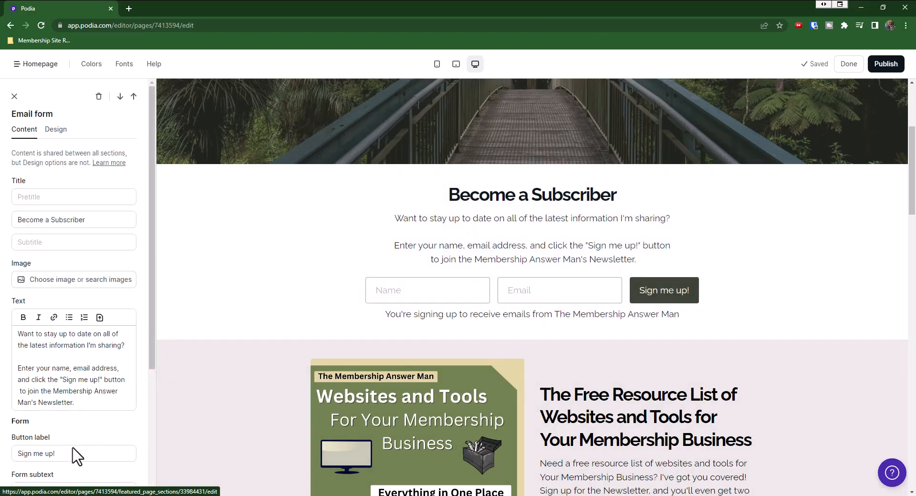
- Set the email form's button label to "I'd Love to Connect With You"
{"action": "left_click", "coordinate": [76, 453]}
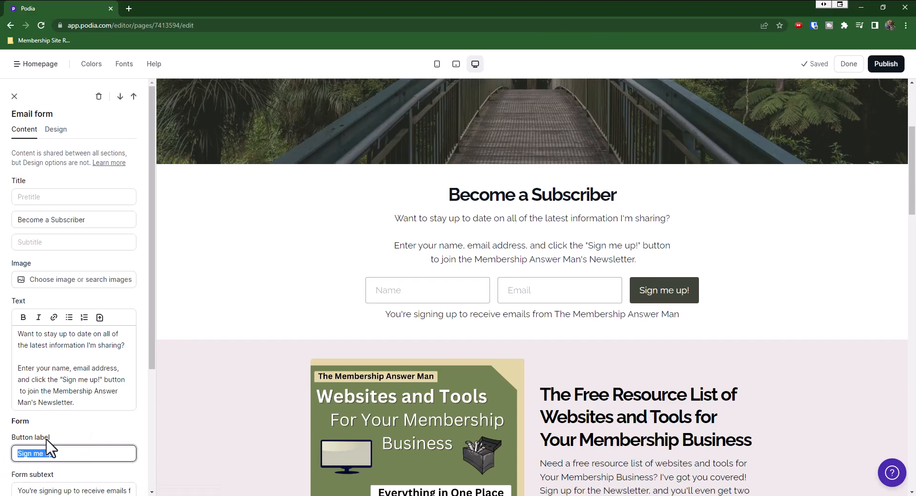
{"action": "type", "text": "I'd Love"}
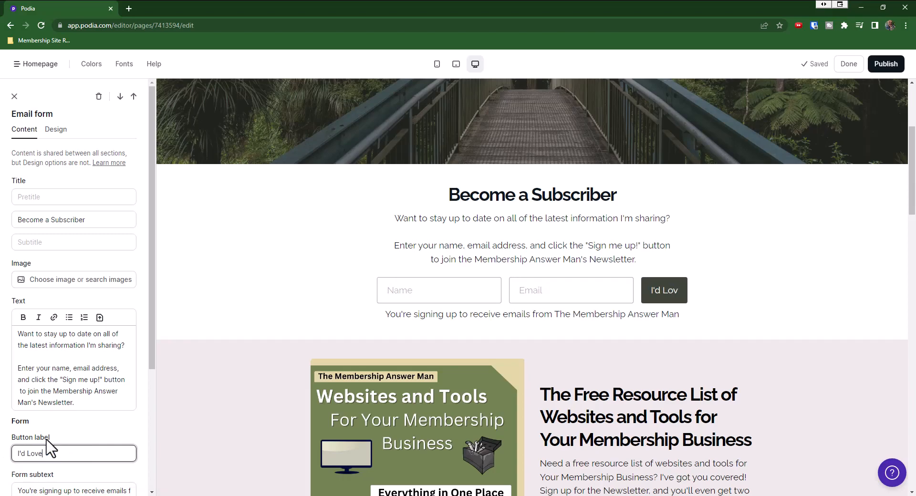
{"action": "type", "text": " to Connect "}
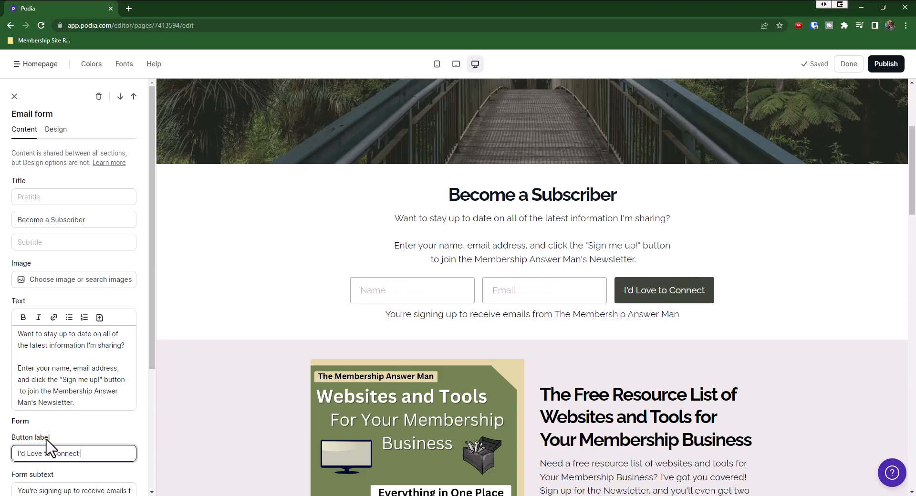
{"action": "type", "text": "With You"}
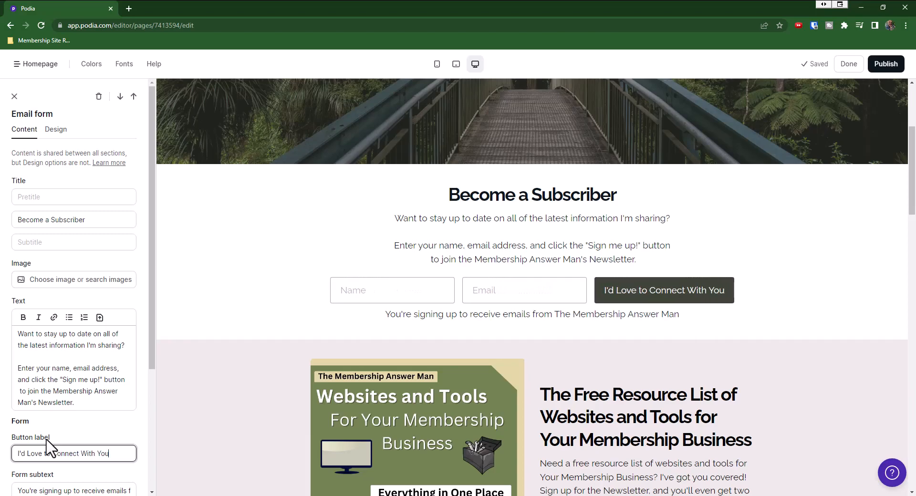
- Replace the email form's button label with "Click Here to Connect with Me"
{"action": "left_click_drag", "start_coordinate": [84, 454], "coordinate": [2, 456]}
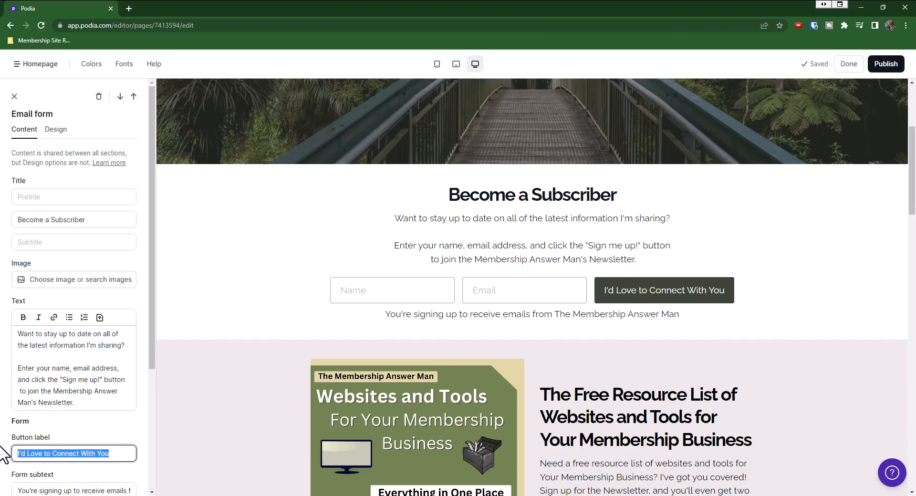
{"action": "type", "text": "Click"}
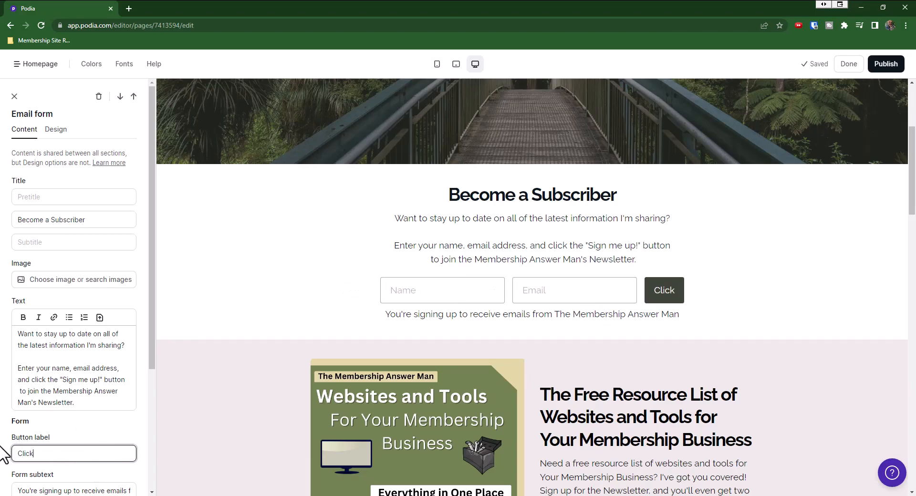
{"action": "type", "text": " Here to Connect with Me"}
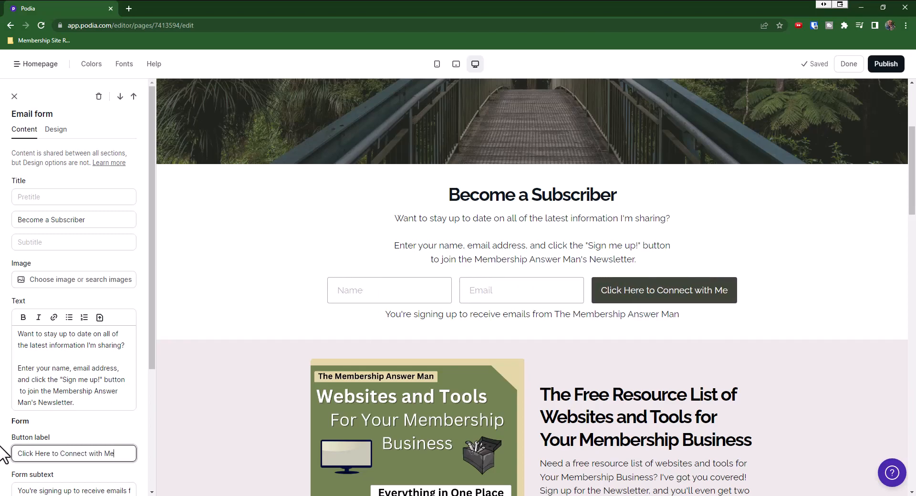
- Change the ending of the email form's button label so it reads "Click Here to Receive my Weekly Newsletter"
{"action": "key", "text": "BackSpace"}
{"action": "key", "text": "BackSpace"}
{"action": "key", "text": "BackSpace"}
{"action": "key", "text": "BackSpace"}
{"action": "key", "text": "BackSpace"}
{"action": "key", "text": "BackSpace"}
{"action": "key", "text": "BackSpace"}
{"action": "key", "text": "BackSpace"}
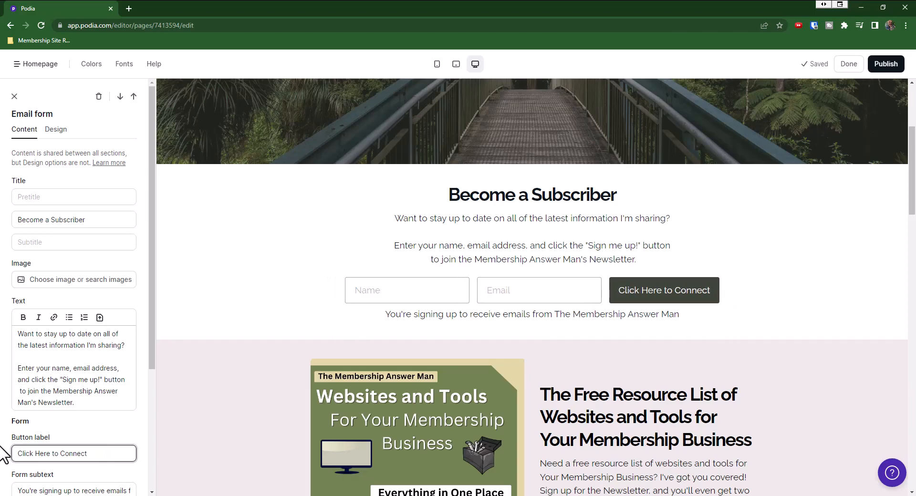
{"action": "key", "text": "BackSpace"}
{"action": "key", "text": "BackSpace"}
{"action": "key", "text": "BackSpace"}
{"action": "key", "text": "BackSpace"}
{"action": "key", "text": "BackSpace"}
{"action": "key", "text": "BackSpace"}
{"action": "key", "text": "BackSpace"}
{"action": "type", "text": "REc"}
{"action": "key", "text": "BackSpace"}
{"action": "key", "text": "BackSpace"}
{"action": "type", "text": "ec"}
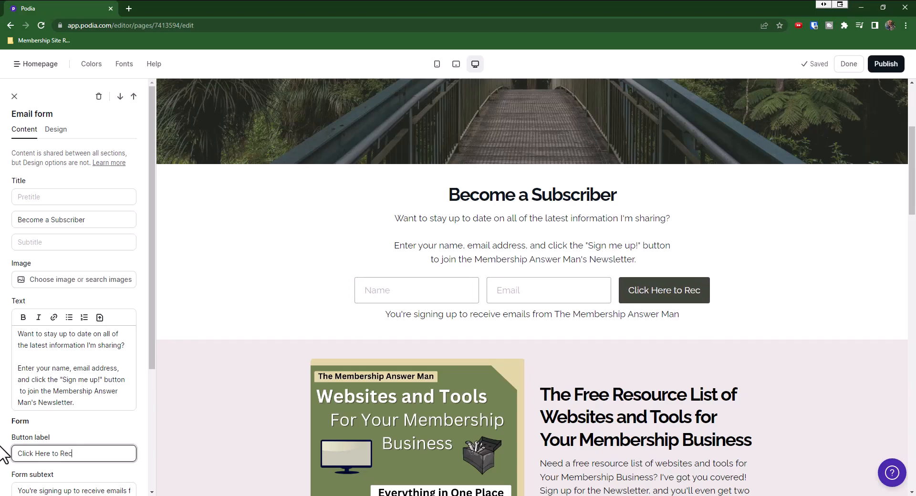
{"action": "type", "text": "eive my"}
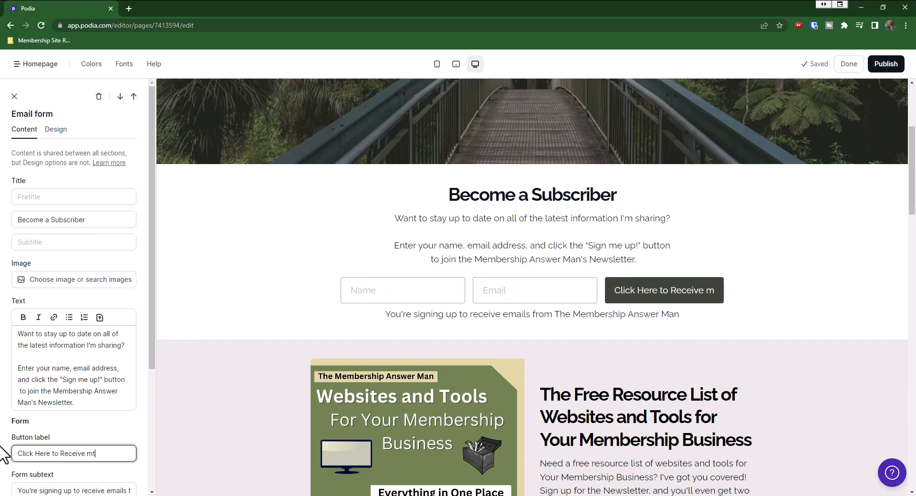
{"action": "key", "text": "BackSpace"}
{"action": "type", "text": "y Week"}
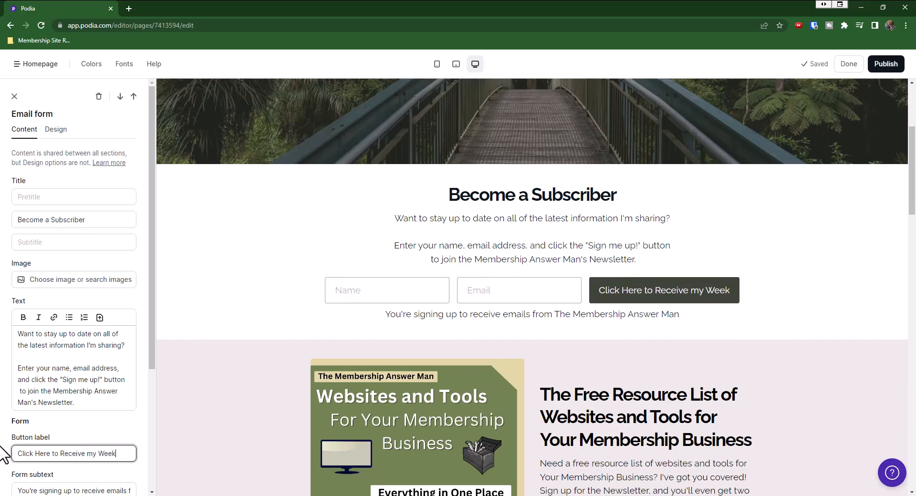
{"action": "type", "text": "ly Newsletter"}
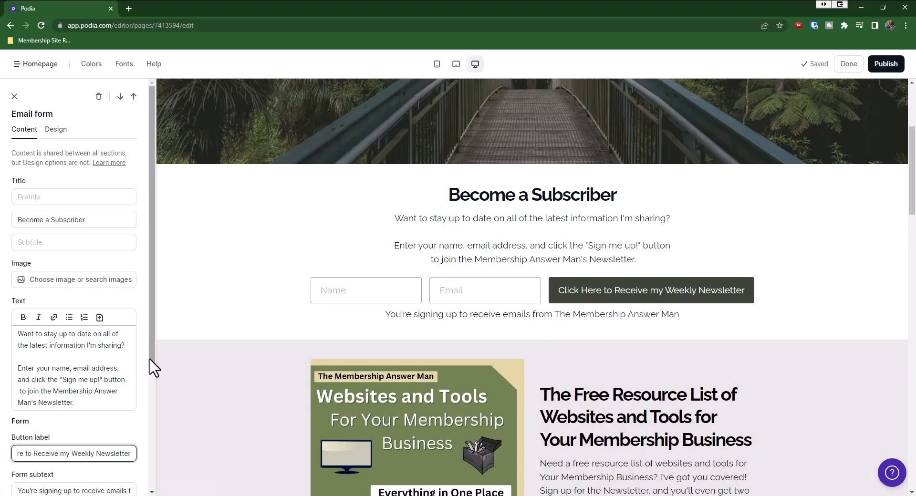
- Highlight the email form's body text and review the section's placement among the hero banner, resource list and course sections
{"action": "scroll", "coordinate": [153, 367], "scroll_direction": "down", "scroll_amount": 2}
{"action": "left_click_drag", "start_coordinate": [109, 336], "coordinate": [12, 291]}
{"action": "left_click", "coordinate": [510, 269]}
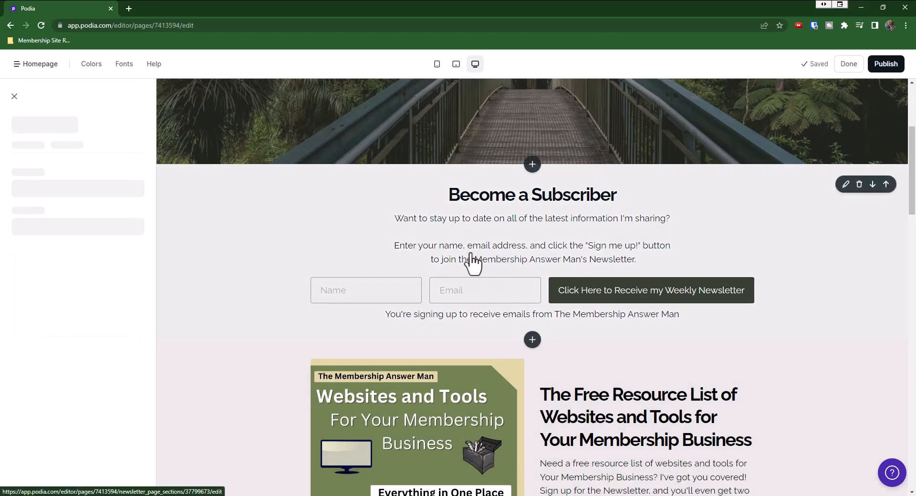
{"action": "left_click_drag", "start_coordinate": [103, 405], "coordinate": [18, 333]}
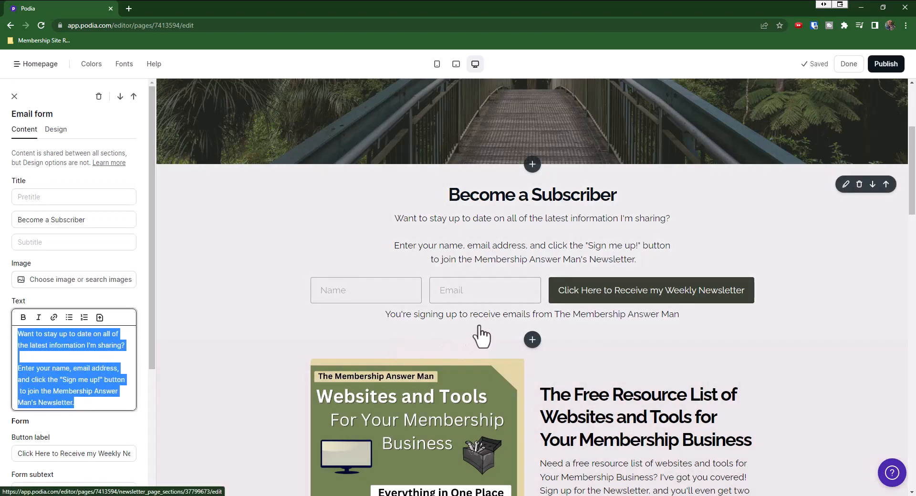
{"action": "scroll", "coordinate": [480, 328], "scroll_direction": "down", "scroll_amount": 4}
{"action": "scroll", "coordinate": [527, 281], "scroll_direction": "up", "scroll_amount": 3}
{"action": "scroll", "coordinate": [528, 286], "scroll_direction": "up", "scroll_amount": 5}
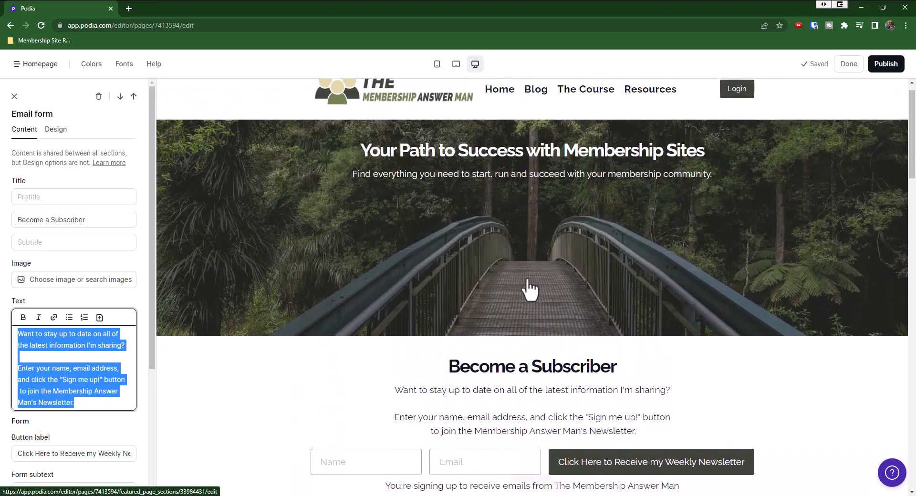
{"action": "scroll", "coordinate": [537, 296], "scroll_direction": "down", "scroll_amount": 5}
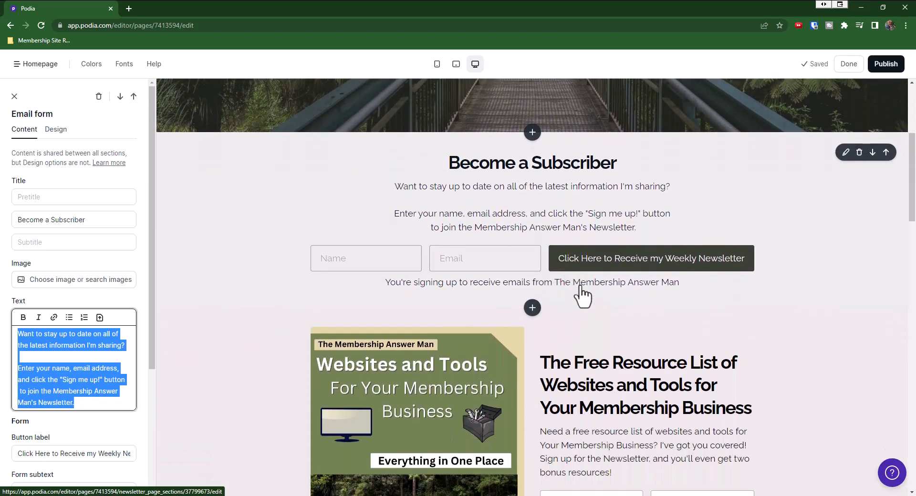
{"action": "scroll", "coordinate": [581, 295], "scroll_direction": "down", "scroll_amount": 2}
{"action": "scroll", "coordinate": [551, 344], "scroll_direction": "down", "scroll_amount": 8}
{"action": "scroll", "coordinate": [552, 236], "scroll_direction": "up", "scroll_amount": 7}
{"action": "scroll", "coordinate": [555, 286], "scroll_direction": "down", "scroll_amount": 1}
{"action": "scroll", "coordinate": [554, 317], "scroll_direction": "down", "scroll_amount": 10}
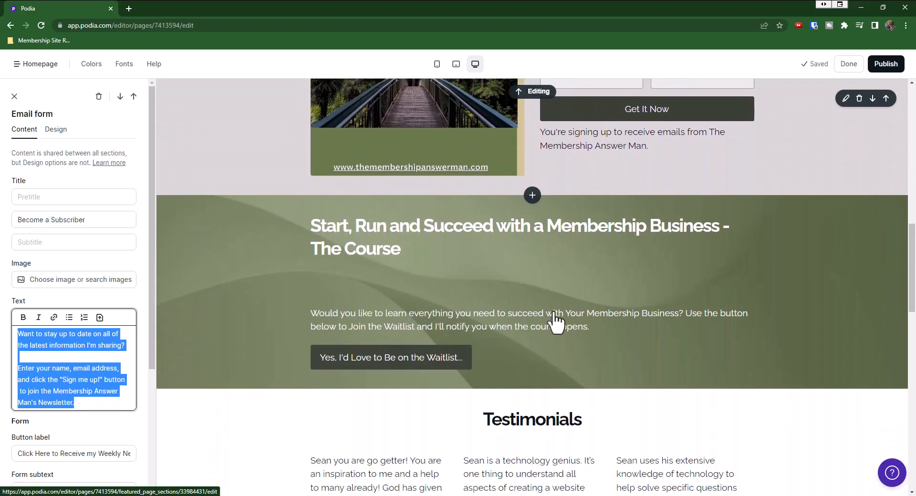
{"action": "scroll", "coordinate": [554, 316], "scroll_direction": "up", "scroll_amount": 14}
{"action": "scroll", "coordinate": [553, 287], "scroll_direction": "up", "scroll_amount": 3}
{"action": "scroll", "coordinate": [556, 310], "scroll_direction": "down", "scroll_amount": 5}
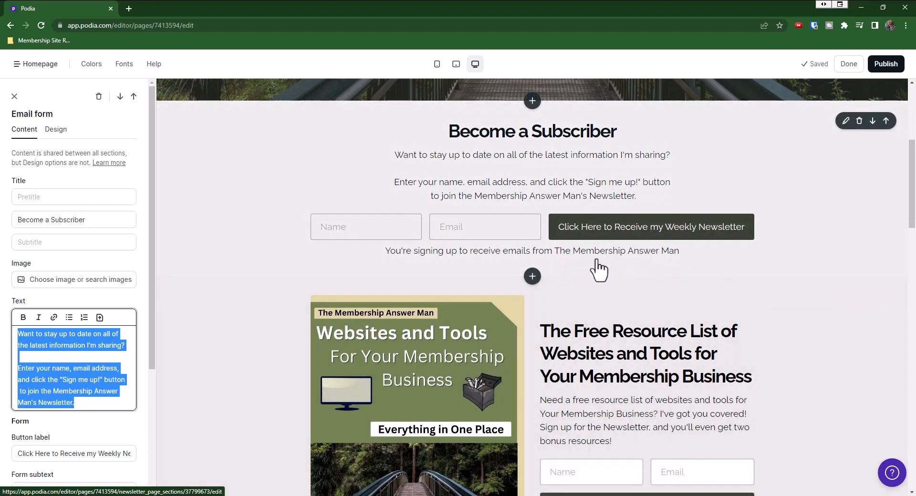
- Examine the email form's subtext, success text, name field option and integration settings in its content options
{"action": "scroll", "coordinate": [135, 347], "scroll_direction": "down", "scroll_amount": 2}
{"action": "scroll", "coordinate": [78, 384], "scroll_direction": "down", "scroll_amount": 2}
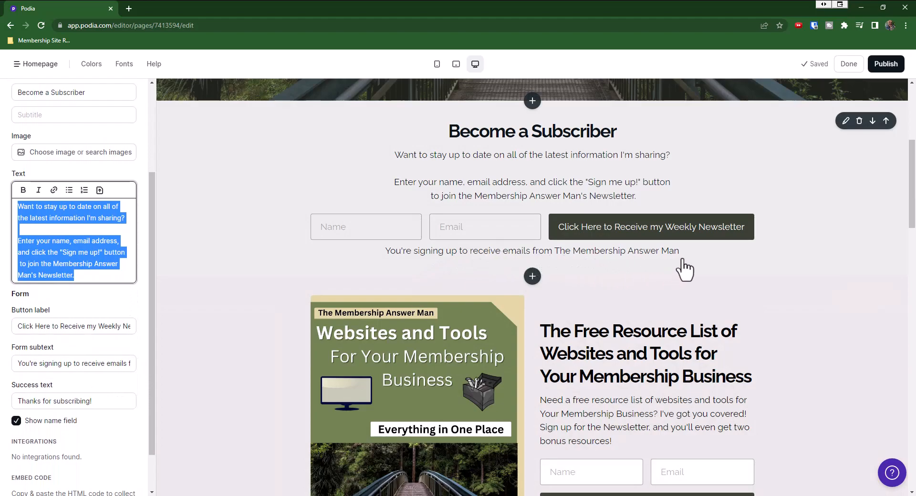
{"action": "scroll", "coordinate": [85, 391], "scroll_direction": "down", "scroll_amount": 1}
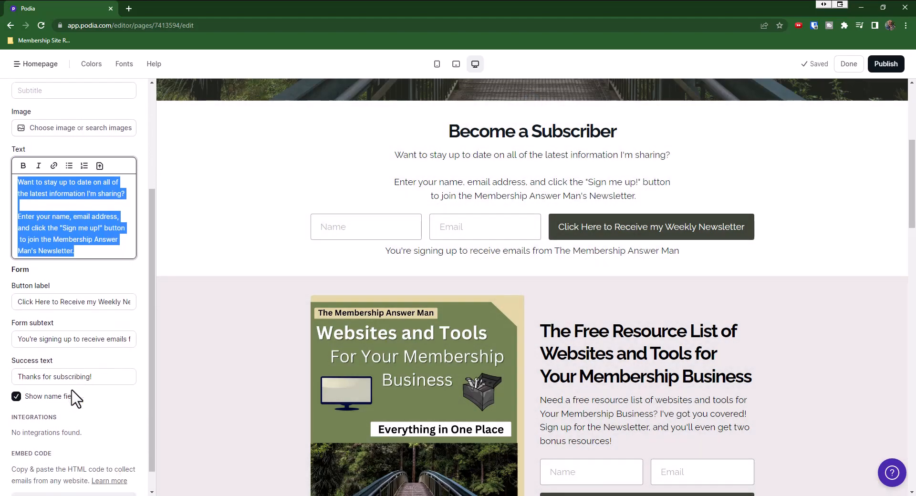
{"action": "left_click", "coordinate": [72, 332]}
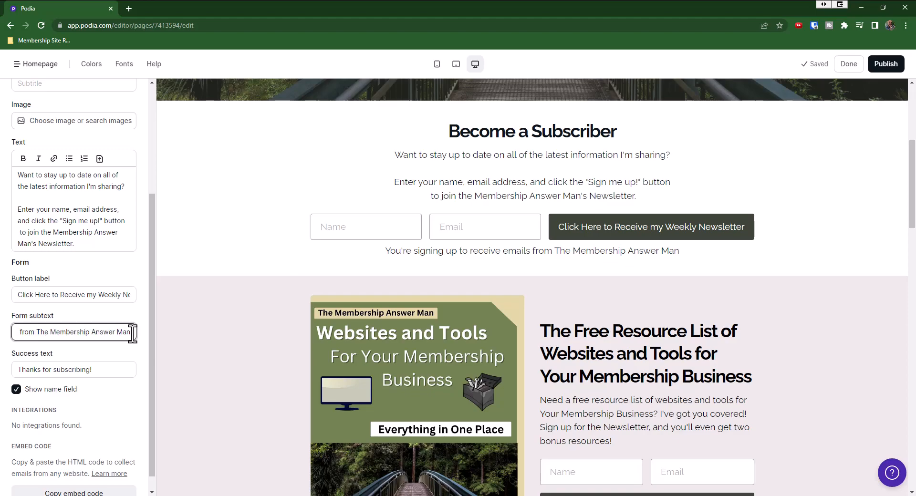
{"action": "left_click", "coordinate": [168, 337]}
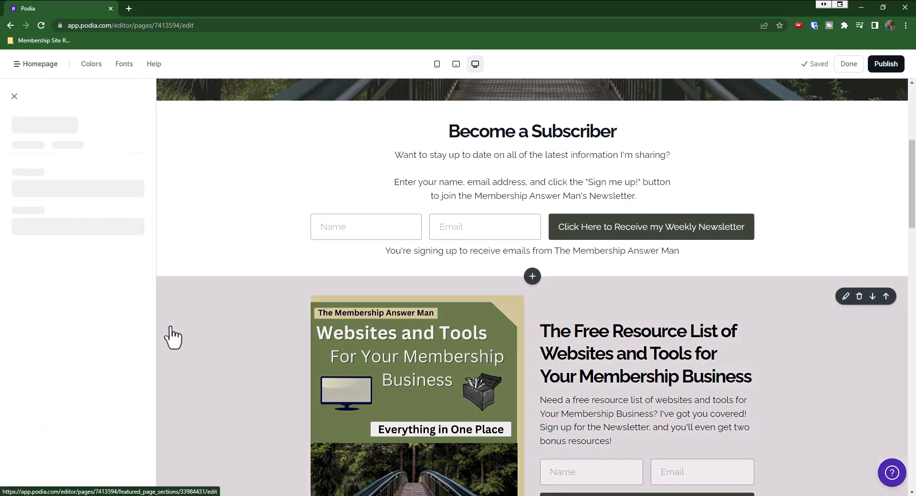
{"action": "left_click", "coordinate": [390, 273]}
{"action": "left_click", "coordinate": [455, 258]}
{"action": "left_click", "coordinate": [469, 254]}
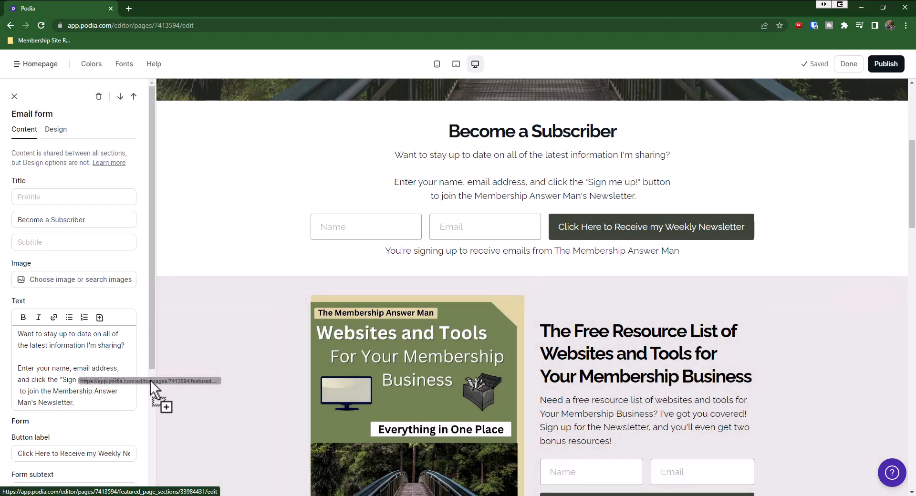
{"action": "left_click_drag", "start_coordinate": [153, 351], "coordinate": [143, 455]}
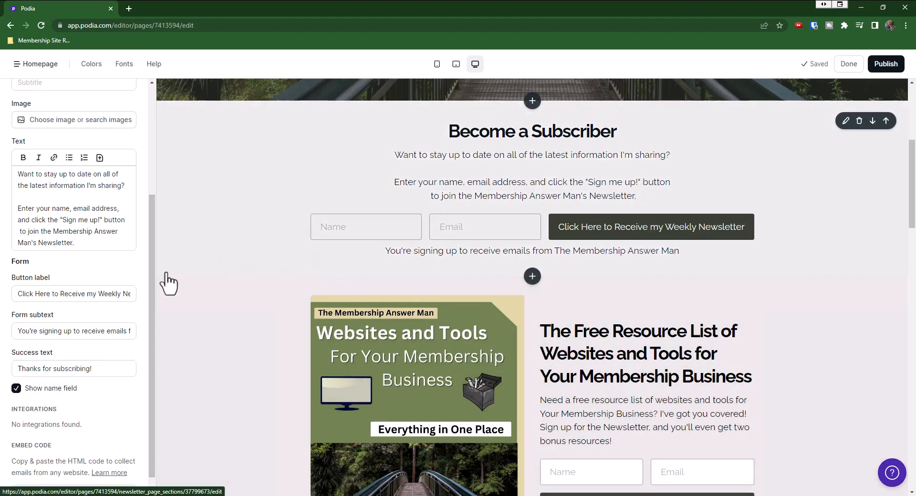
- Try adding extra blank lines at the end of the email form's body text, and delete most of them
{"action": "left_click", "coordinate": [108, 247]}
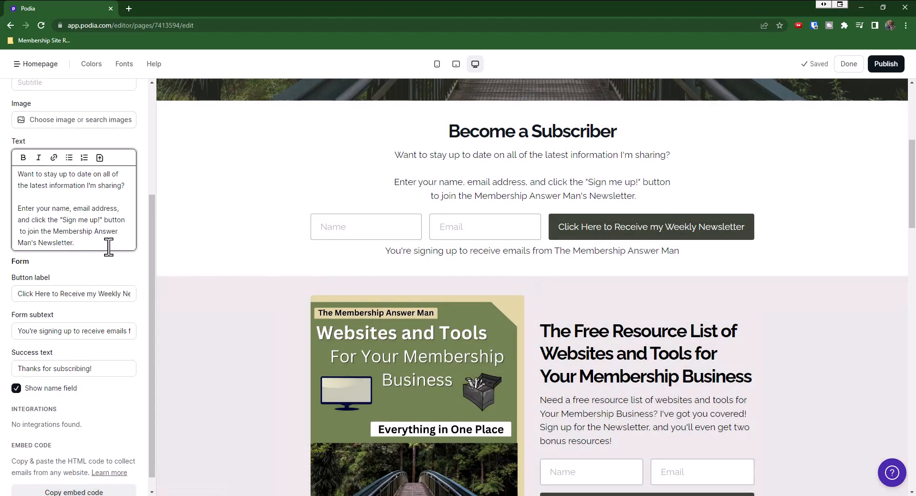
{"action": "key", "text": "Return"}
{"action": "key", "text": "Return"}
{"action": "key", "text": "Return"}
{"action": "key", "text": "Return"}
{"action": "key", "text": "Return"}
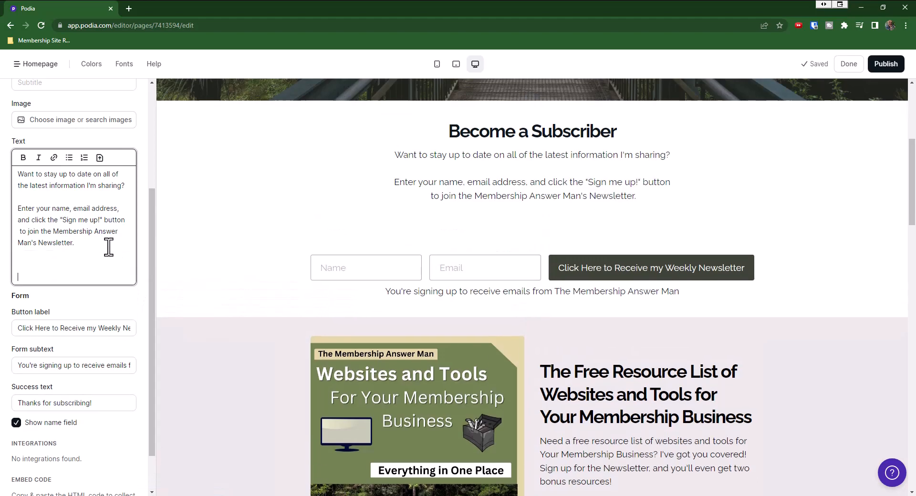
{"action": "key", "text": "Return"}
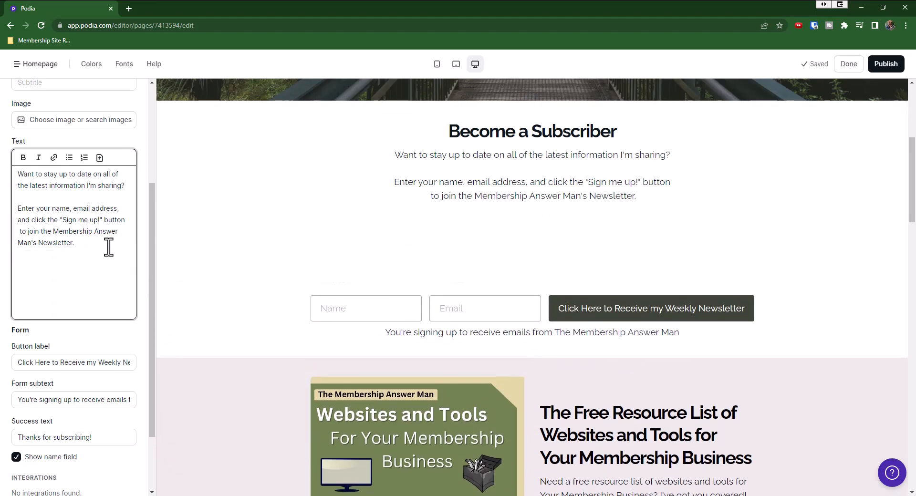
{"action": "key", "text": "BackSpace"}
{"action": "key", "text": "BackSpace"}
{"action": "key", "text": "BackSpace"}
{"action": "key", "text": "BackSpace"}
{"action": "key", "text": "BackSpace"}
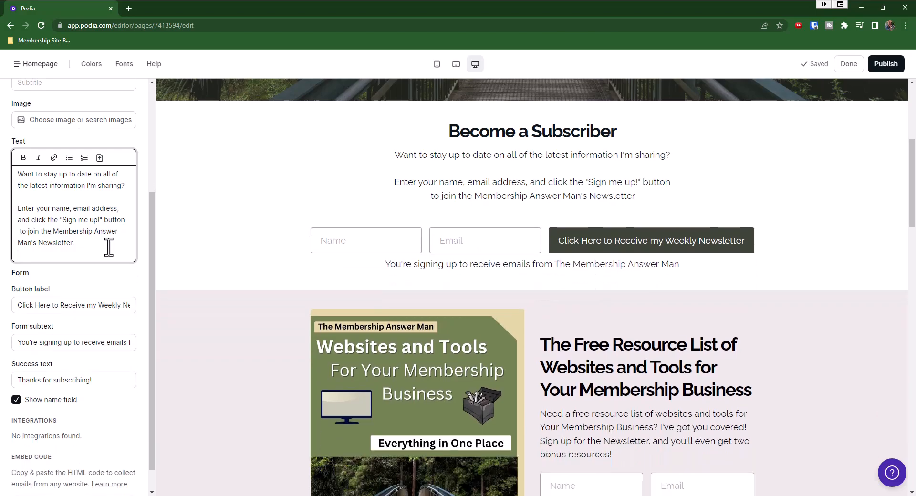
- Insert a run of blank lines after the email form's body text to widen the gap above the name and email fields
{"action": "key", "text": "Return"}
{"action": "key", "text": "Return"}
{"action": "key", "text": "Return"}
{"action": "key", "text": "Return"}
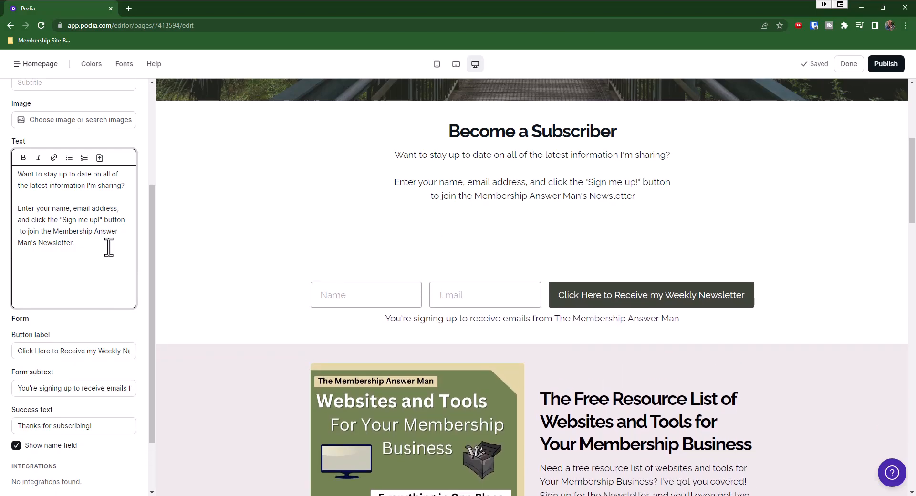
{"action": "key", "text": "Return"}
{"action": "key", "text": "Return"}
{"action": "key", "text": "Return"}
{"action": "key", "text": "Return"}
{"action": "key", "text": "Return"}
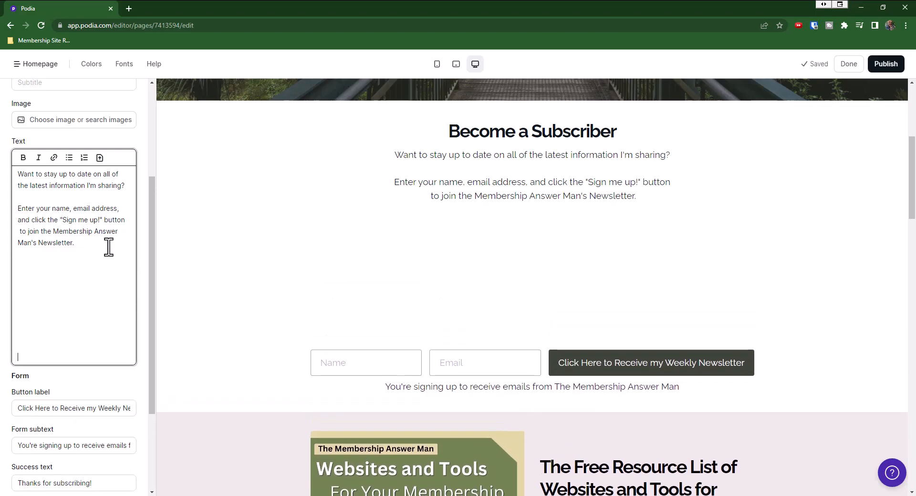
- Review the email form's widened spacing below the hero banner and look over the section's design options
{"action": "scroll", "coordinate": [148, 221], "scroll_direction": "up", "scroll_amount": 3}
{"action": "scroll", "coordinate": [424, 143], "scroll_direction": "up", "scroll_amount": 5}
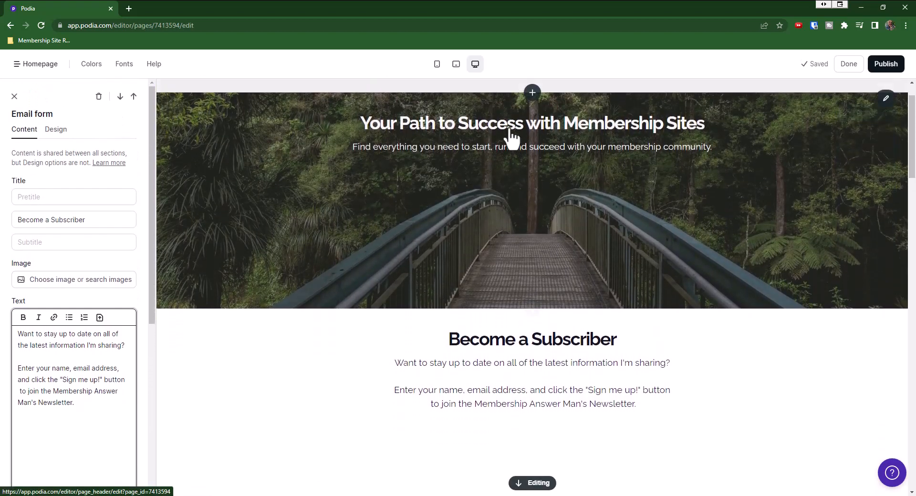
{"action": "scroll", "coordinate": [513, 139], "scroll_direction": "down", "scroll_amount": 10}
{"action": "scroll", "coordinate": [610, 389], "scroll_direction": "up", "scroll_amount": 6}
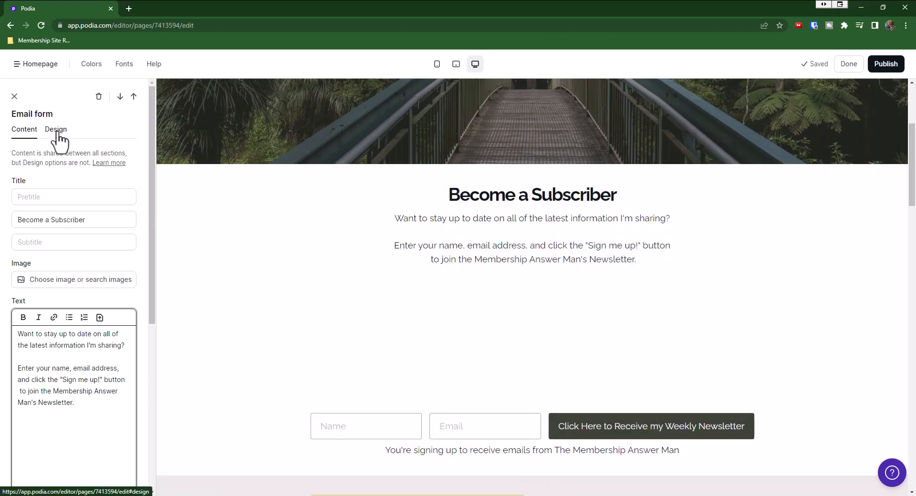
{"action": "left_click", "coordinate": [56, 131]}
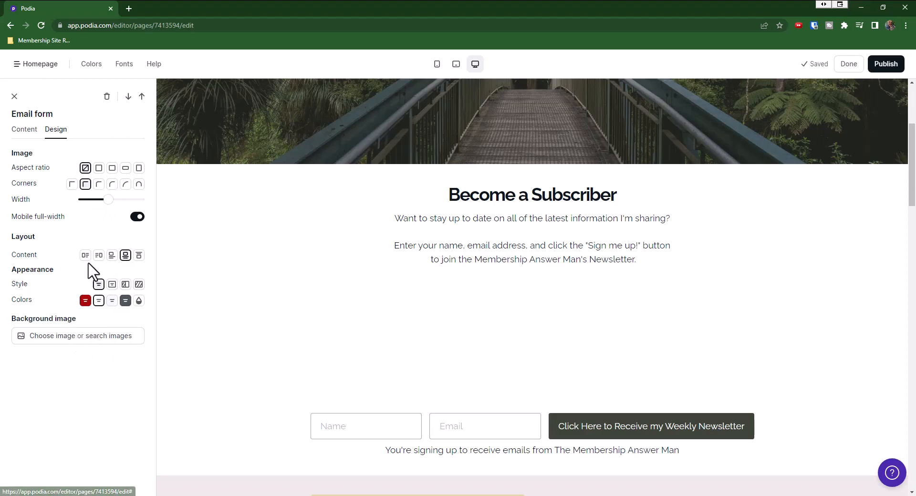
{"action": "left_click", "coordinate": [27, 138]}
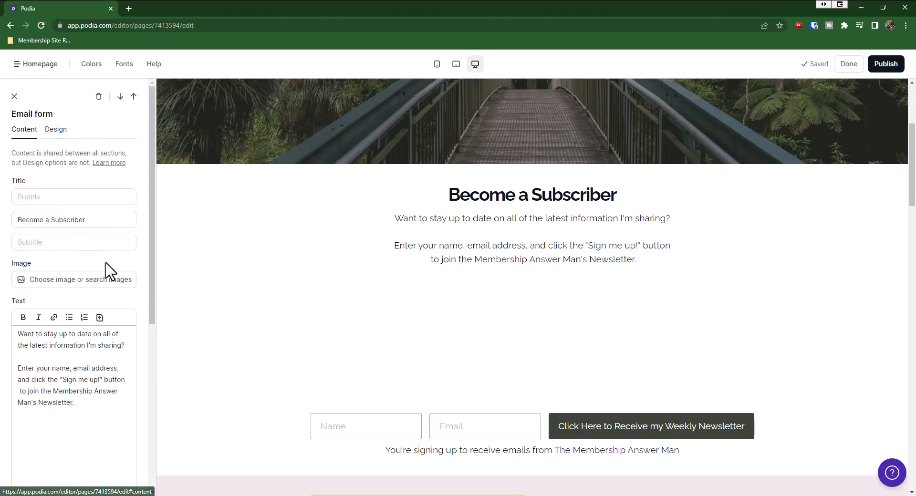
- Remove the extra blank lines from the end of the email form's body text
{"action": "left_click", "coordinate": [283, 267]}
{"action": "scroll", "coordinate": [348, 262], "scroll_direction": "down", "scroll_amount": 4}
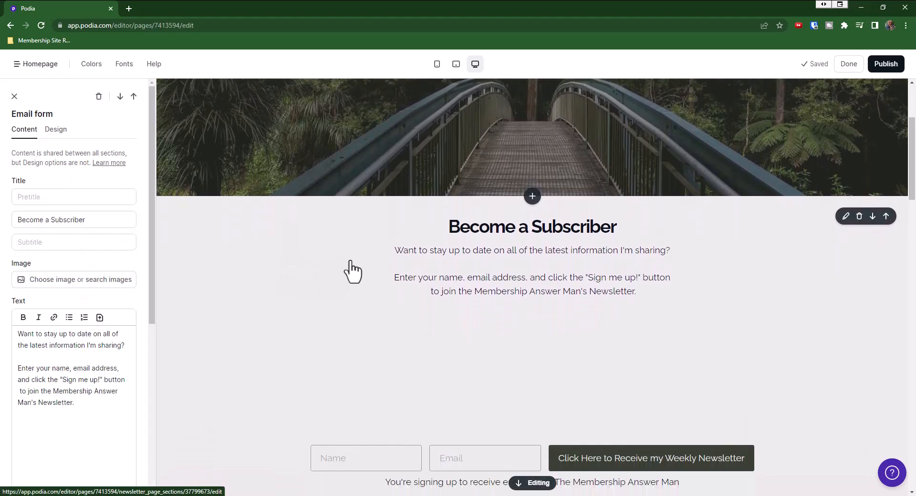
{"action": "scroll", "coordinate": [379, 249], "scroll_direction": "up", "scroll_amount": 1}
{"action": "scroll", "coordinate": [116, 360], "scroll_direction": "down", "scroll_amount": 2}
{"action": "left_click", "coordinate": [109, 342]}
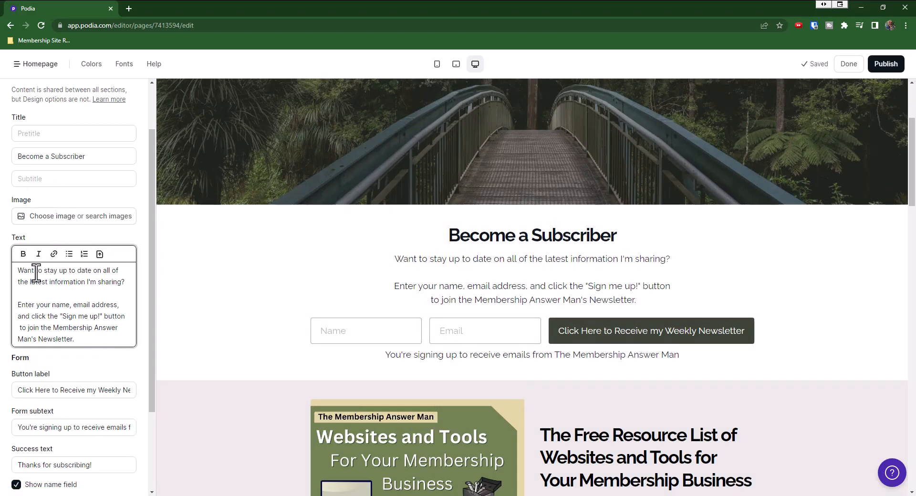
- Set the email form section's appearance style to Card
{"action": "scroll", "coordinate": [69, 215], "scroll_direction": "up", "scroll_amount": 2}
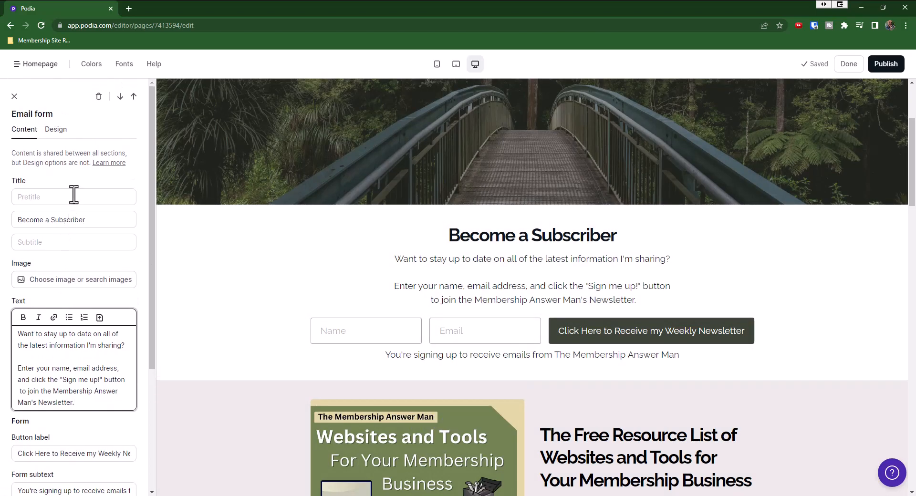
{"action": "left_click", "coordinate": [56, 130]}
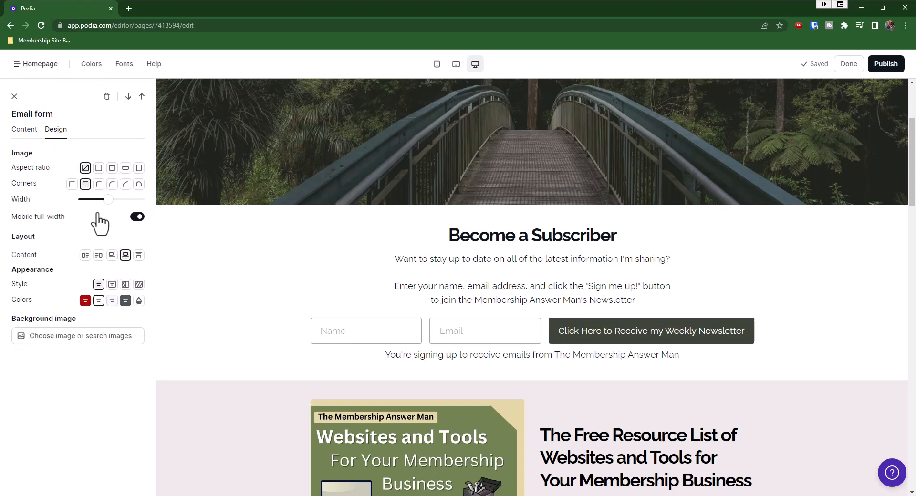
{"action": "mouse_move", "coordinate": [104, 205]}
{"action": "left_click", "coordinate": [112, 285]}
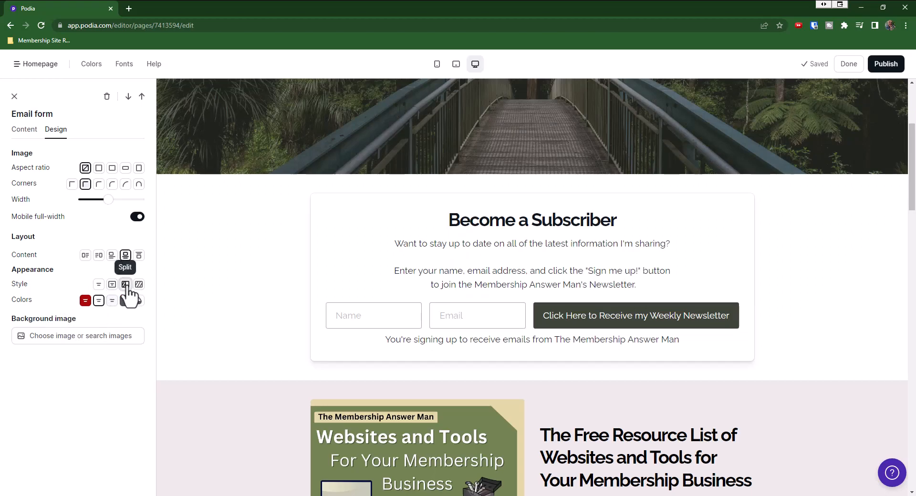
{"action": "left_click", "coordinate": [126, 285]}
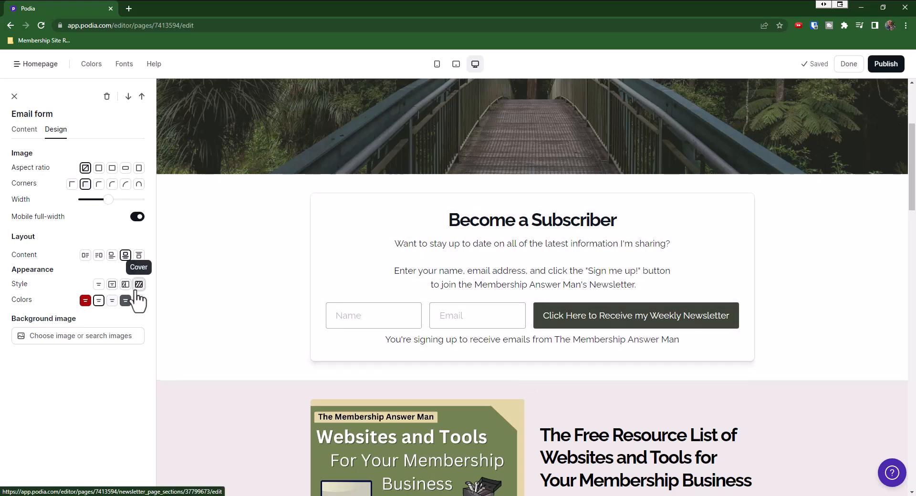
{"action": "left_click", "coordinate": [112, 286]}
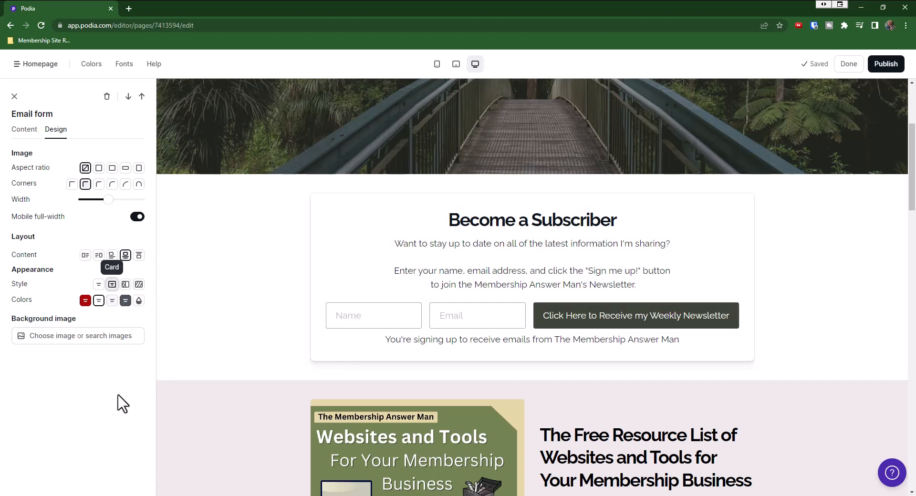
- Add one blank line at the end of the email form's body text, above the name and email fields
{"action": "left_click", "coordinate": [25, 129]}
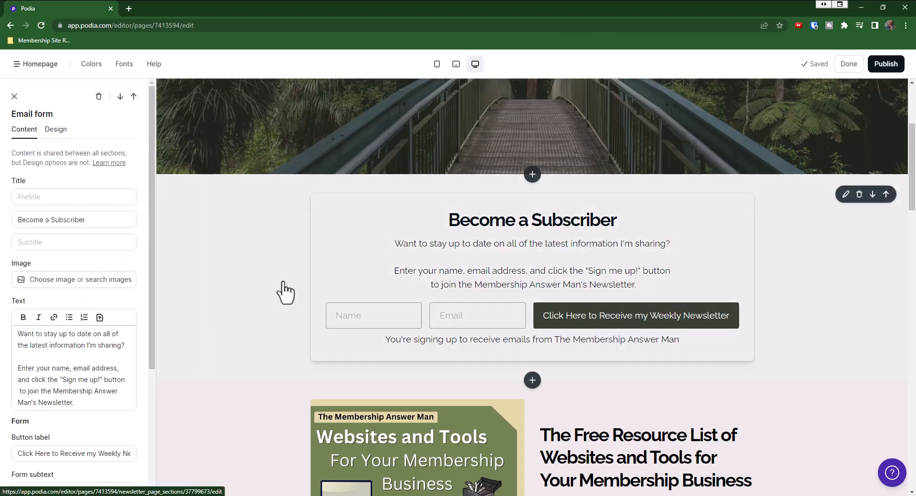
{"action": "scroll", "coordinate": [437, 315], "scroll_direction": "down", "scroll_amount": 1}
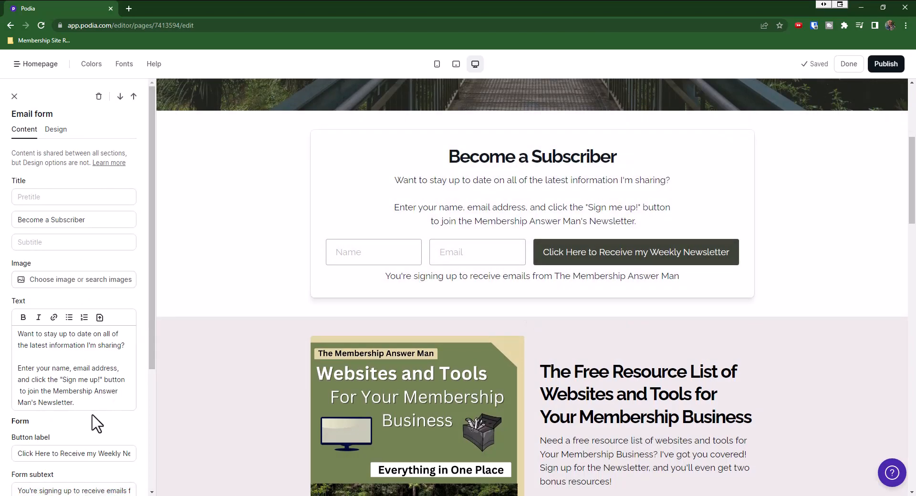
{"action": "left_click", "coordinate": [84, 403]}
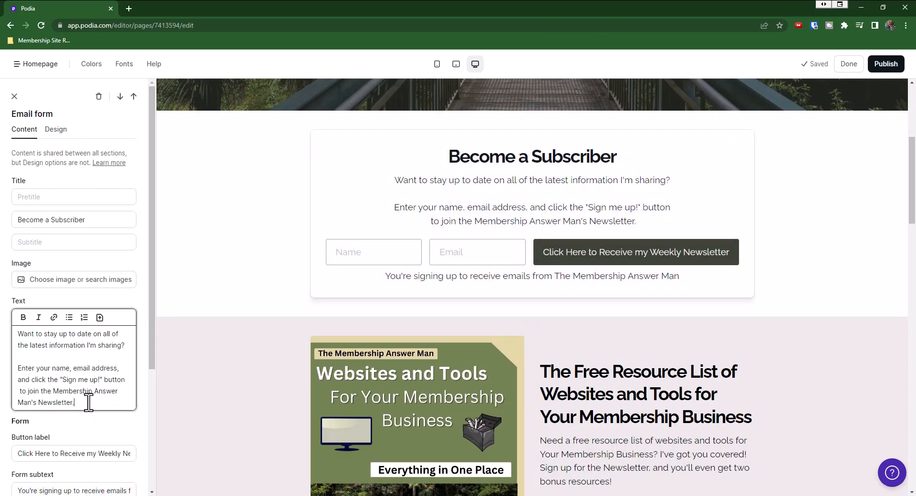
{"action": "key", "text": "Return"}
{"action": "key", "text": "Return"}
{"action": "key", "text": "Return"}
{"action": "key", "text": "Return"}
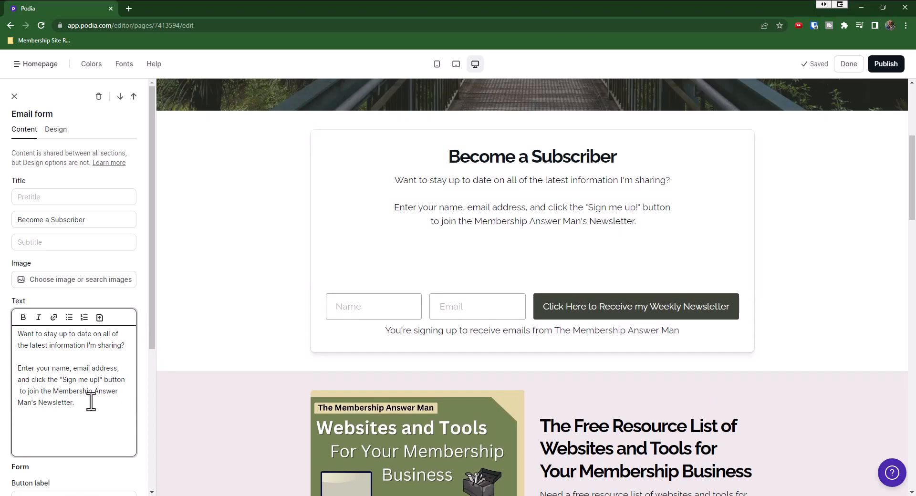
{"action": "key", "text": "BackSpace"}
{"action": "key", "text": "BackSpace"}
{"action": "key", "text": "BackSpace"}
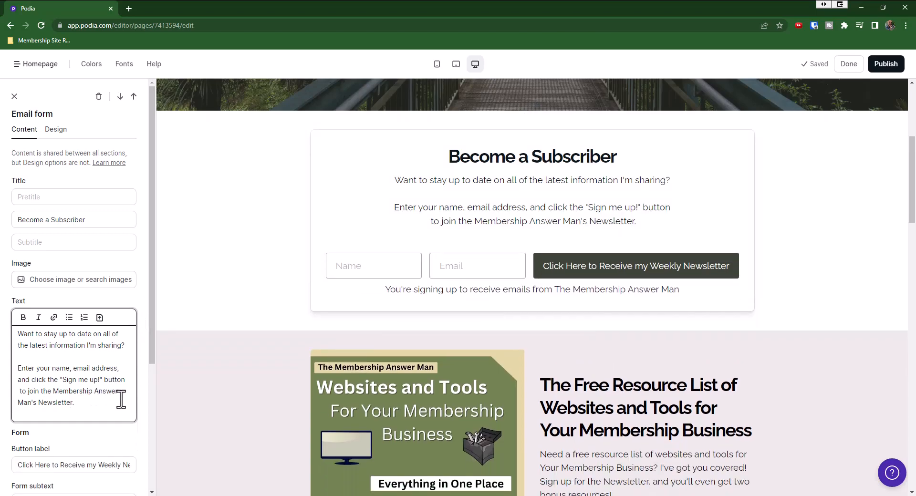
- Check the full wording of the email form's button label and look through the remaining form, integration and embed code settings
{"action": "scroll", "coordinate": [120, 400], "scroll_direction": "down", "scroll_amount": 3}
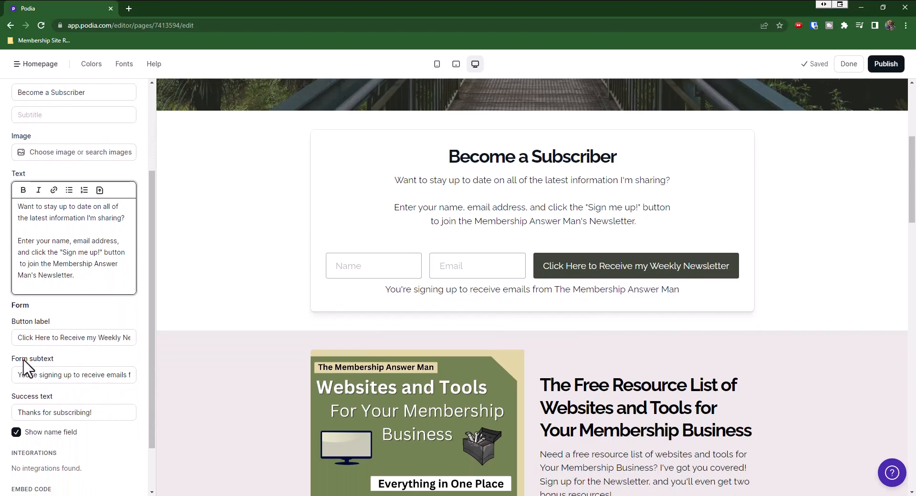
{"action": "left_click", "coordinate": [21, 340]}
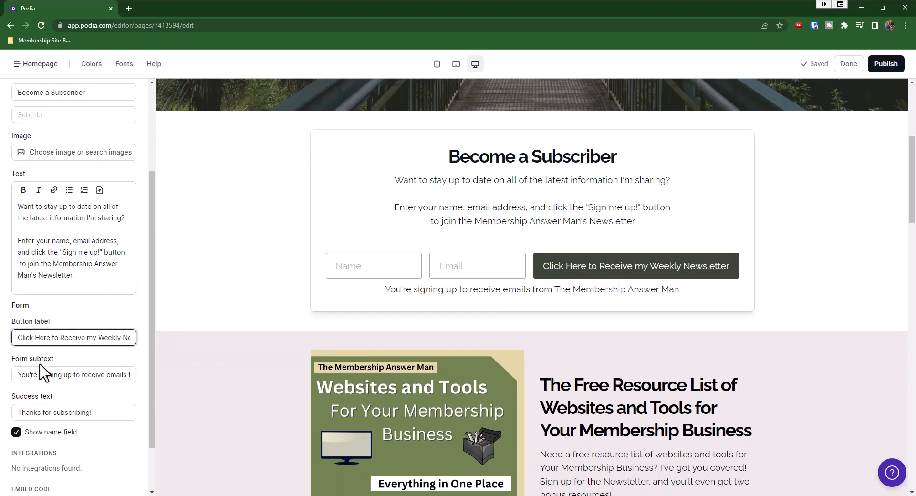
{"action": "left_click_drag", "start_coordinate": [115, 342], "coordinate": [174, 345]}
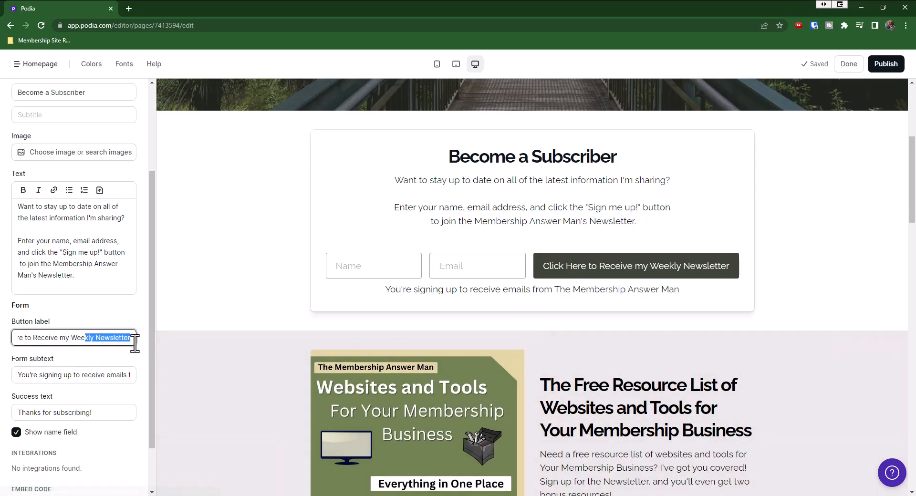
{"action": "left_click", "coordinate": [136, 343]}
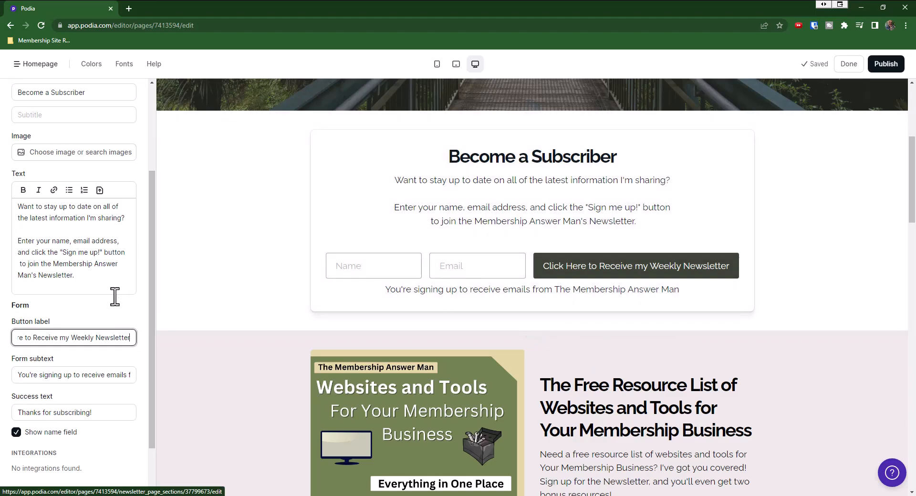
{"action": "scroll", "coordinate": [107, 321], "scroll_direction": "down", "scroll_amount": 2}
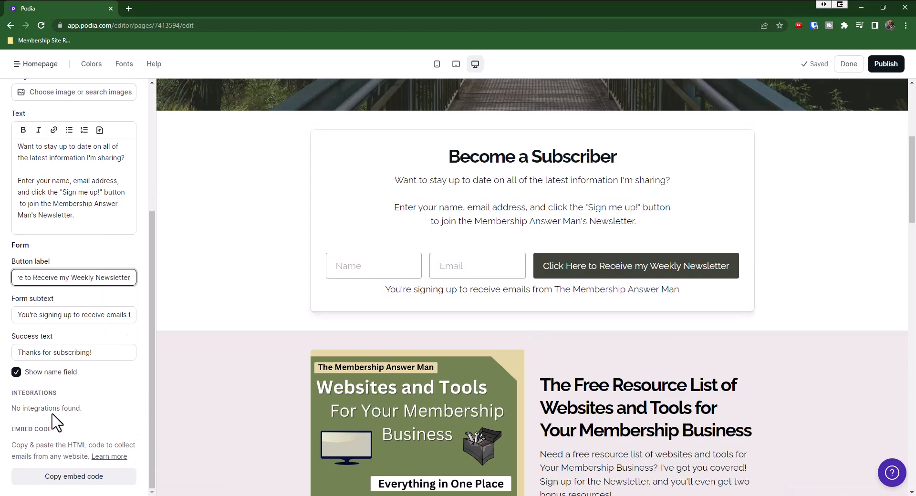
{"action": "scroll", "coordinate": [62, 415], "scroll_direction": "up", "scroll_amount": 2}
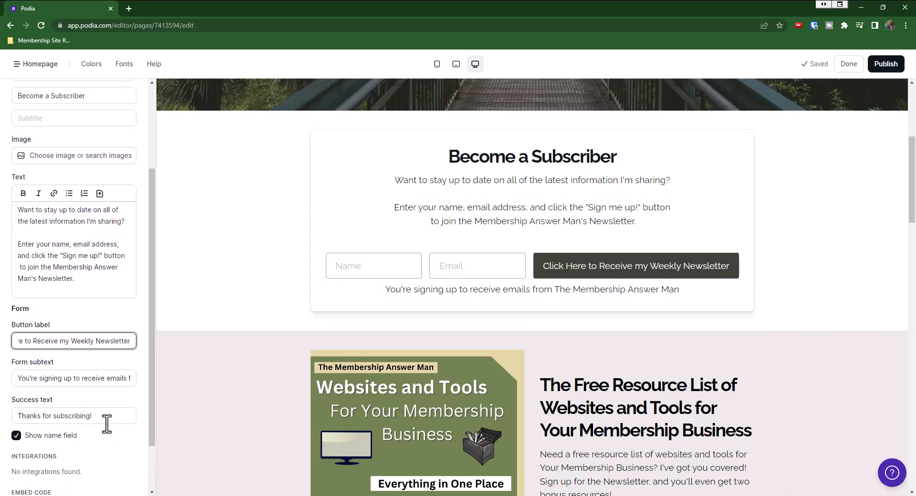
{"action": "scroll", "coordinate": [107, 423], "scroll_direction": "up", "scroll_amount": 3}
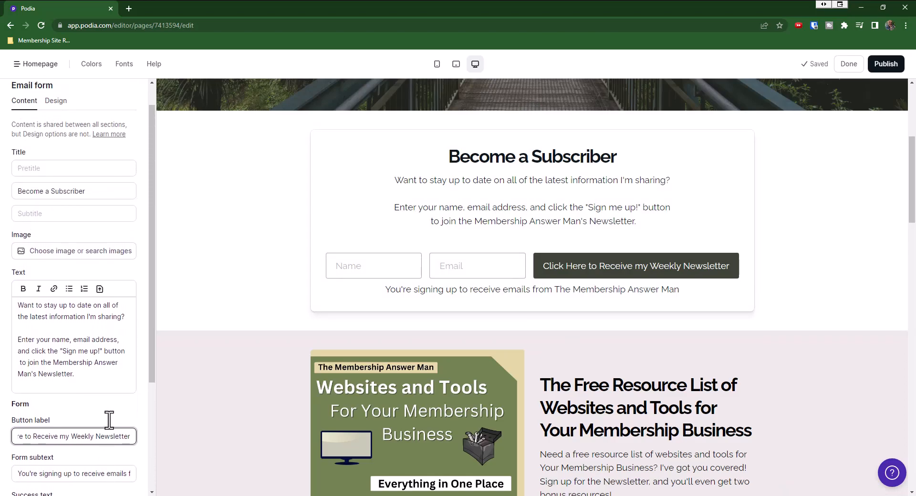
- Review the email form section's content settings and its design options for image, layout, appearance and background image
{"action": "scroll", "coordinate": [109, 420], "scroll_direction": "up", "scroll_amount": 1}
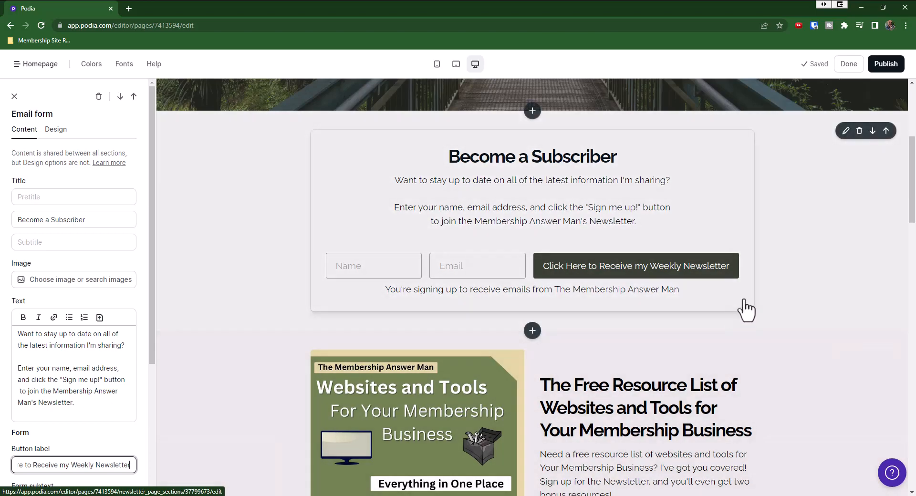
{"action": "left_click", "coordinate": [778, 279]}
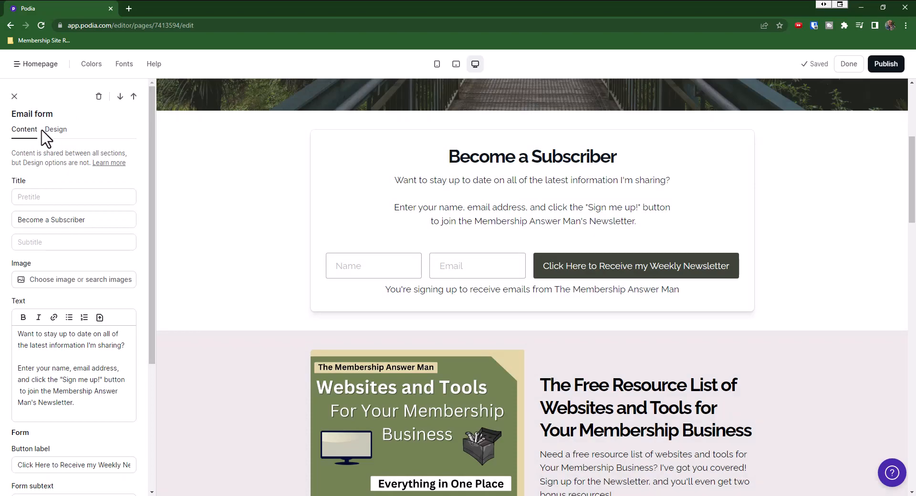
{"action": "left_click", "coordinate": [54, 131]}
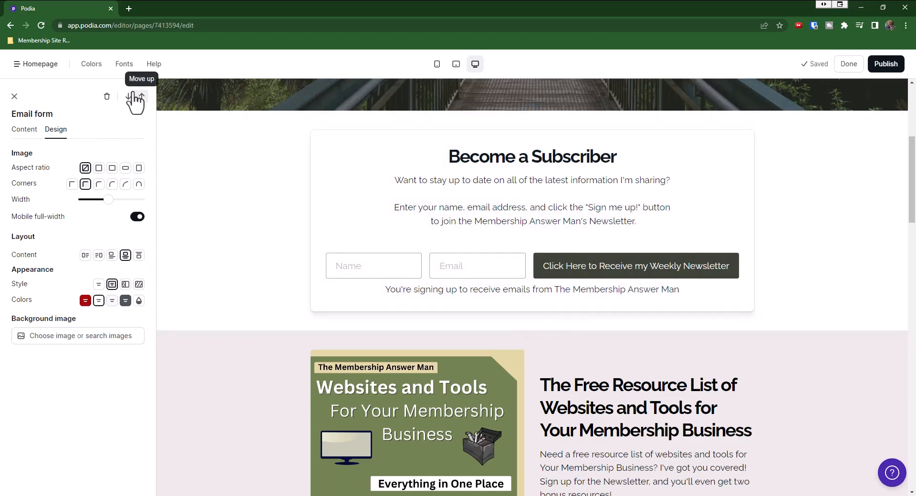
{"action": "left_click", "coordinate": [23, 129]}
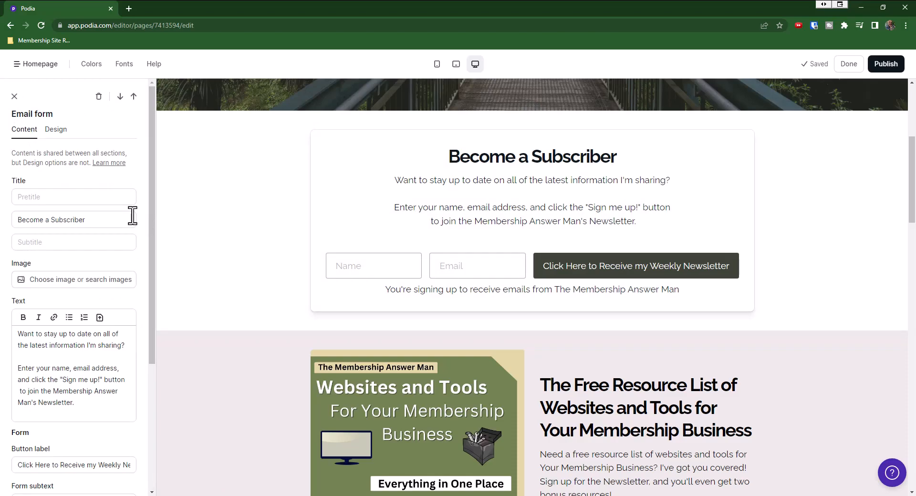
{"action": "scroll", "coordinate": [105, 246], "scroll_direction": "down", "scroll_amount": 1}
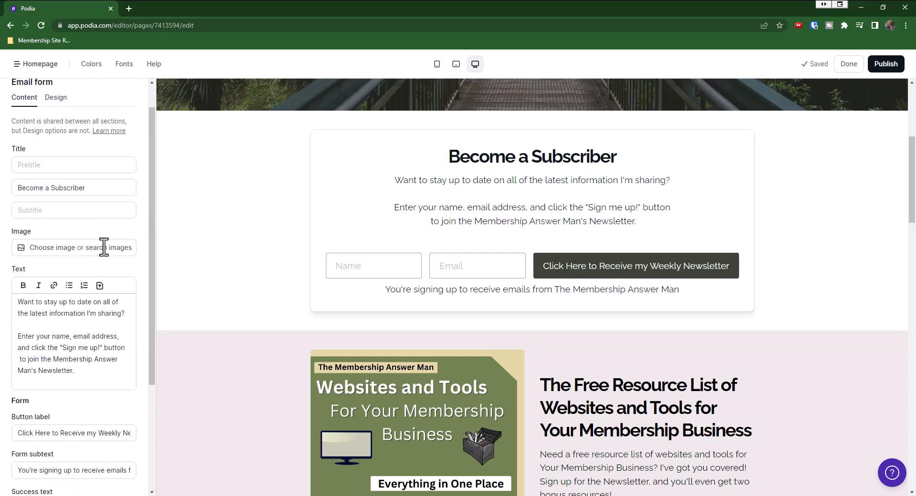
{"action": "left_click", "coordinate": [85, 214]}
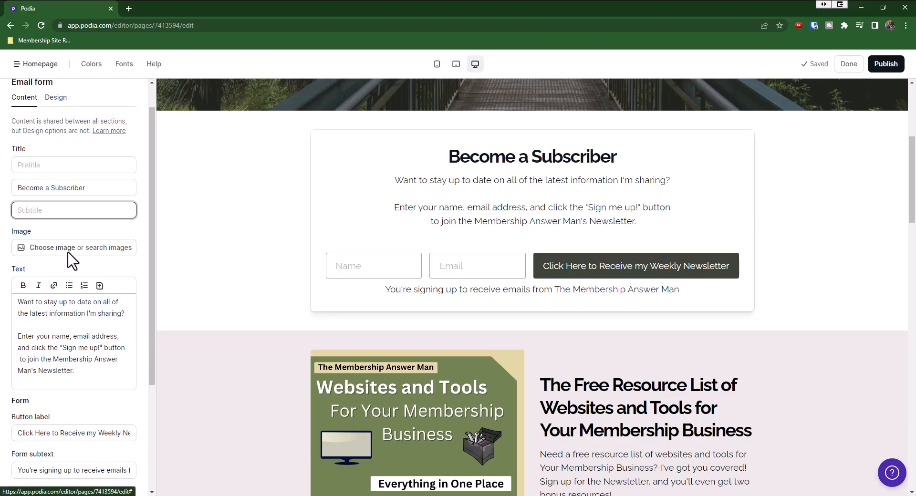
{"action": "scroll", "coordinate": [69, 261], "scroll_direction": "down", "scroll_amount": 3}
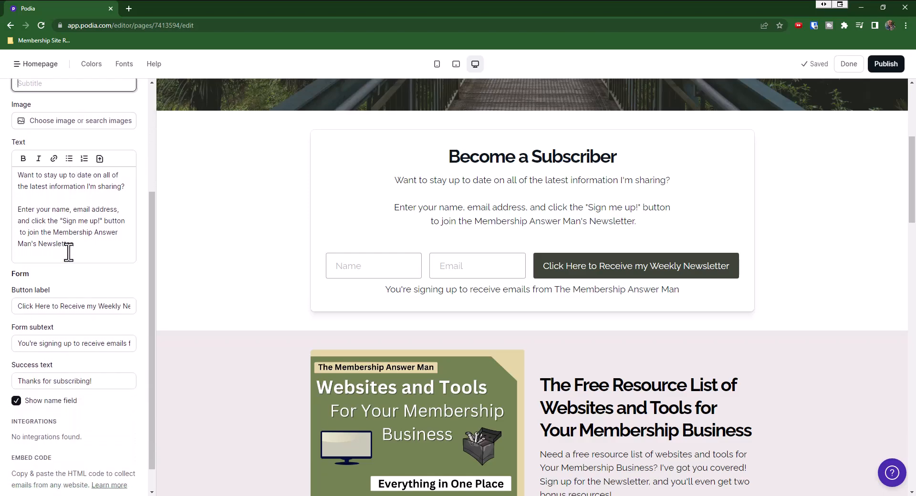
{"action": "scroll", "coordinate": [69, 252], "scroll_direction": "down", "scroll_amount": 1}
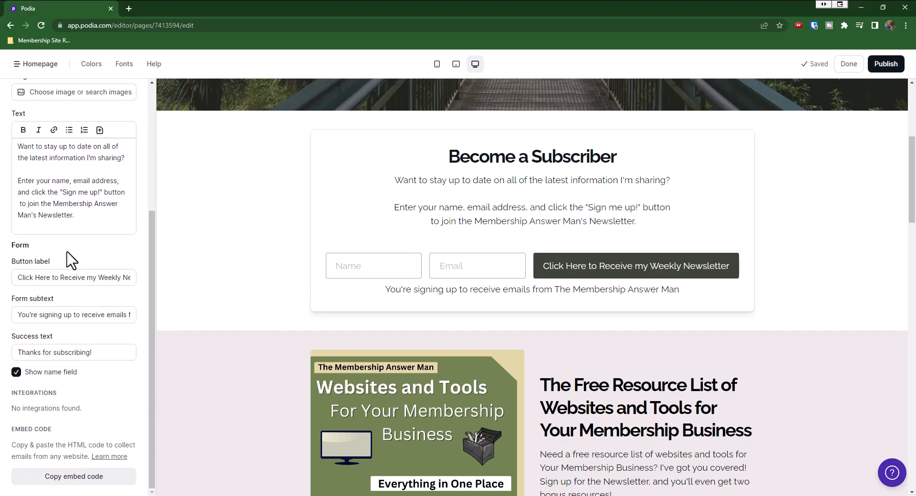
{"action": "scroll", "coordinate": [67, 260], "scroll_direction": "up", "scroll_amount": 4}
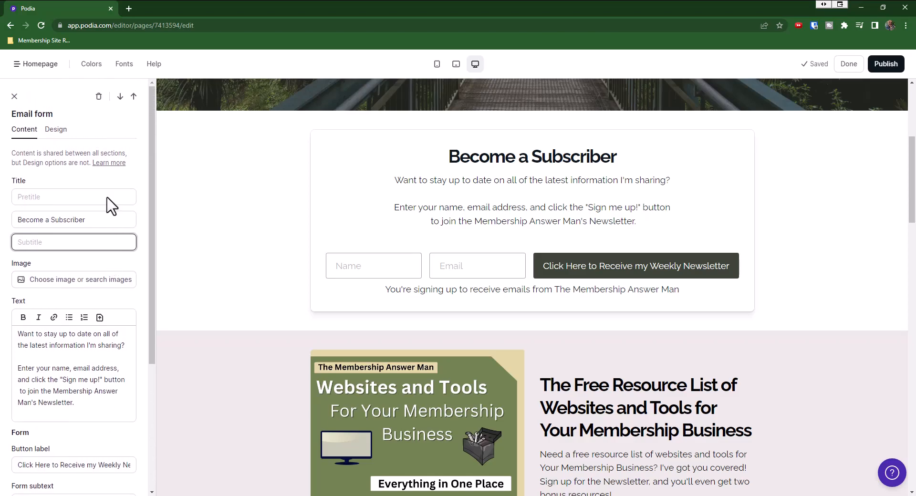
{"action": "left_click", "coordinate": [55, 129]}
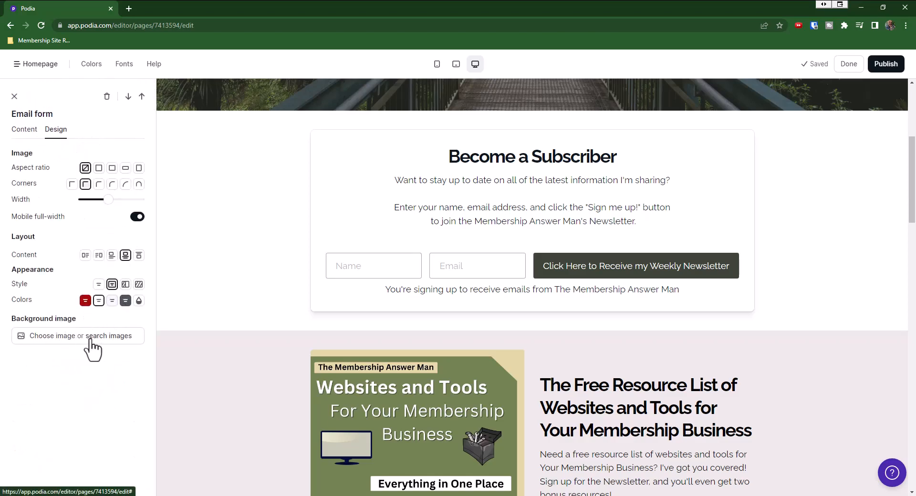
{"action": "mouse_move", "coordinate": [256, 257]}
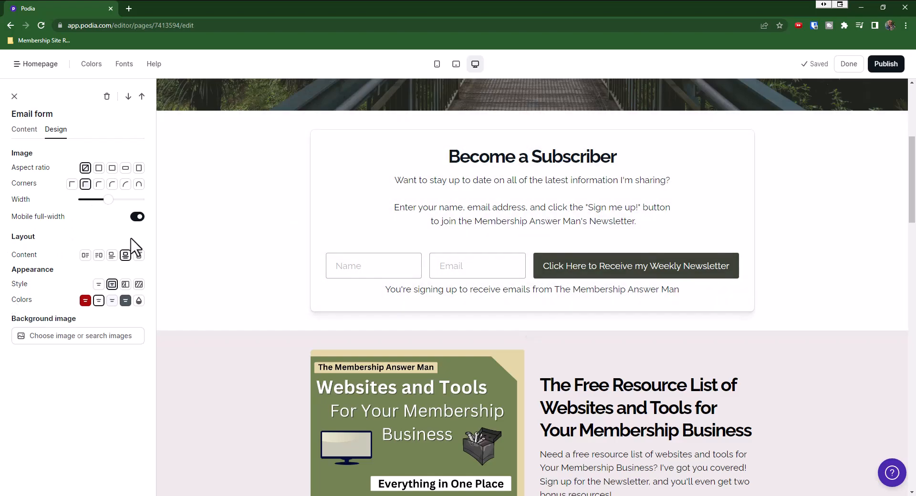
{"action": "mouse_move", "coordinate": [261, 226]}
{"action": "mouse_move", "coordinate": [236, 164]}
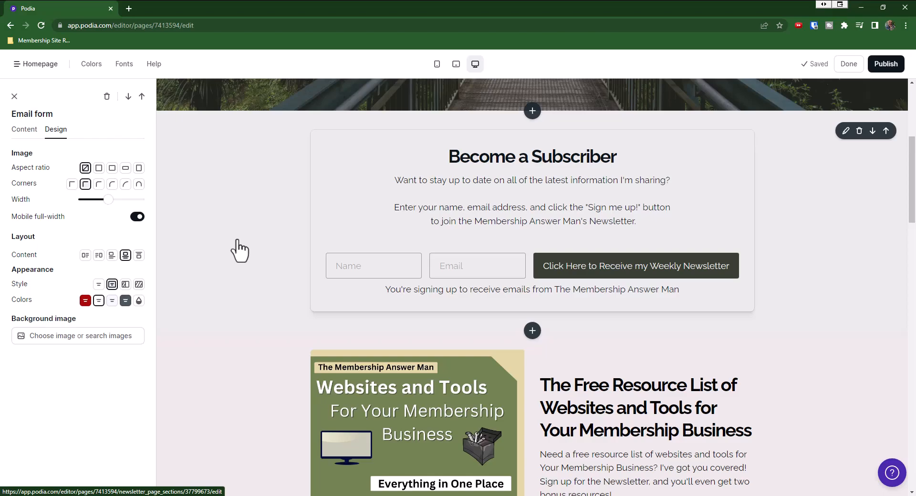
- Look over the whole homepage from the header to the footer, comparing the email signup forms placed along it
{"action": "scroll", "coordinate": [239, 251], "scroll_direction": "up", "scroll_amount": 5}
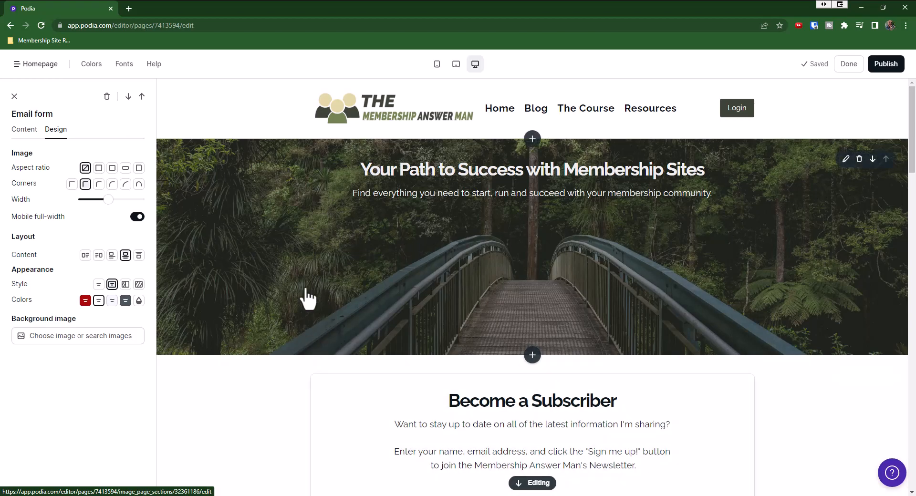
{"action": "scroll", "coordinate": [308, 298], "scroll_direction": "down", "scroll_amount": 4}
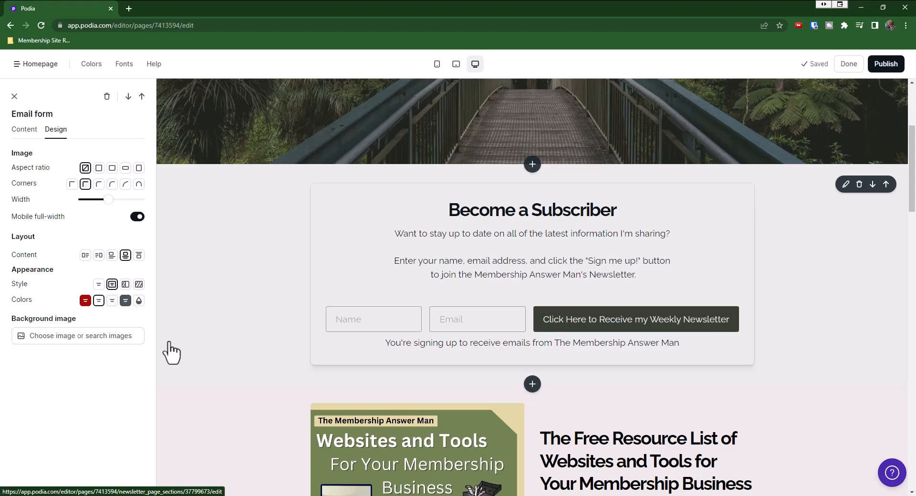
{"action": "scroll", "coordinate": [374, 380], "scroll_direction": "down", "scroll_amount": 12}
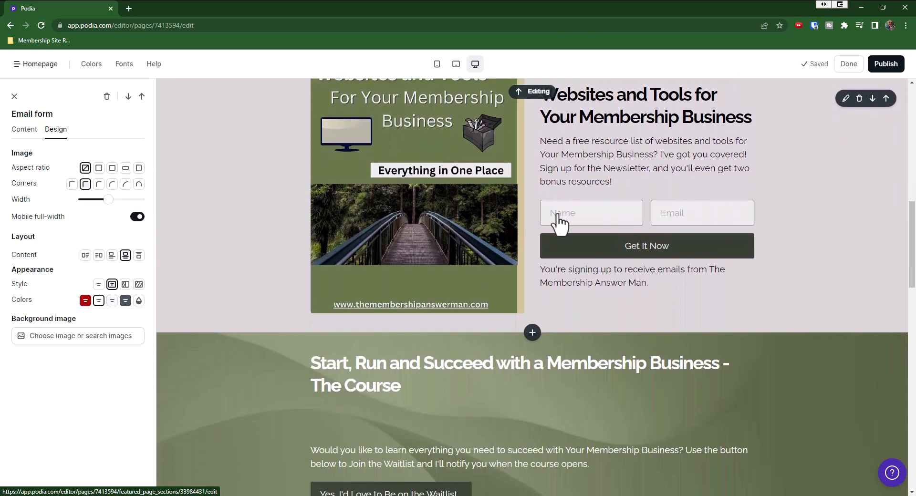
{"action": "scroll", "coordinate": [543, 307], "scroll_direction": "down", "scroll_amount": 15}
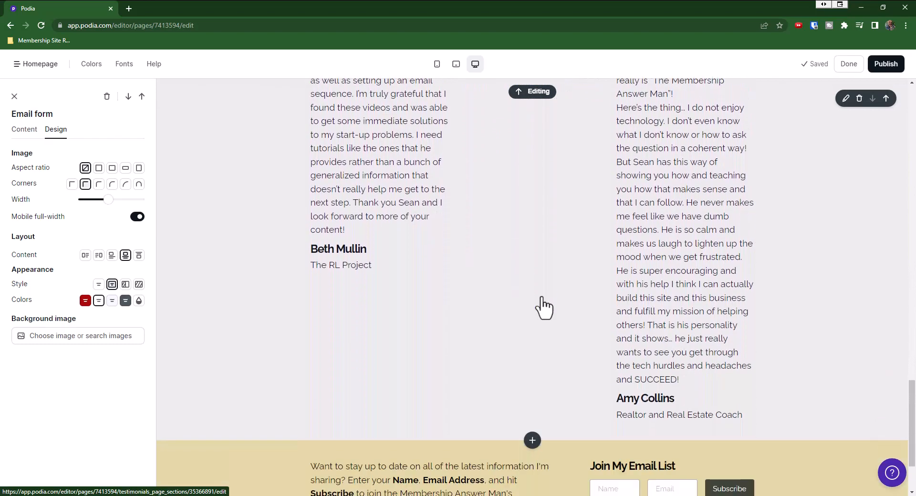
{"action": "scroll", "coordinate": [534, 352], "scroll_direction": "up", "scroll_amount": 1}
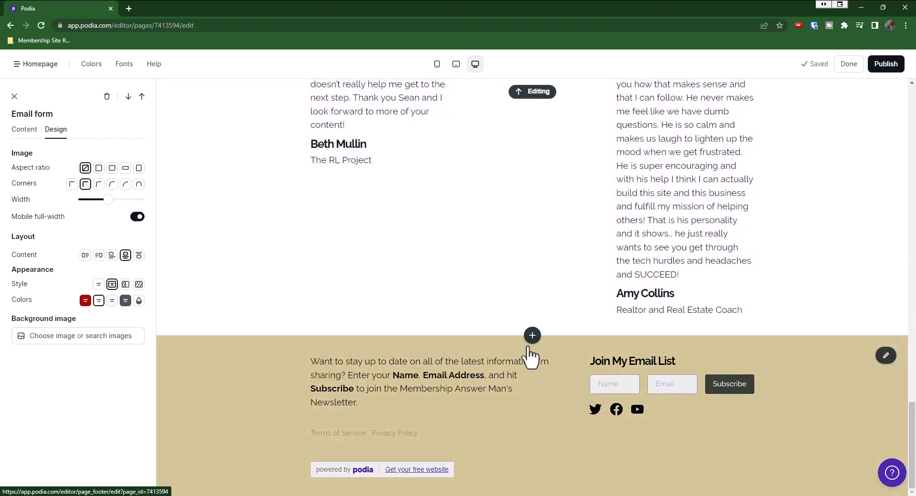
{"action": "scroll", "coordinate": [530, 356], "scroll_direction": "up", "scroll_amount": 20}
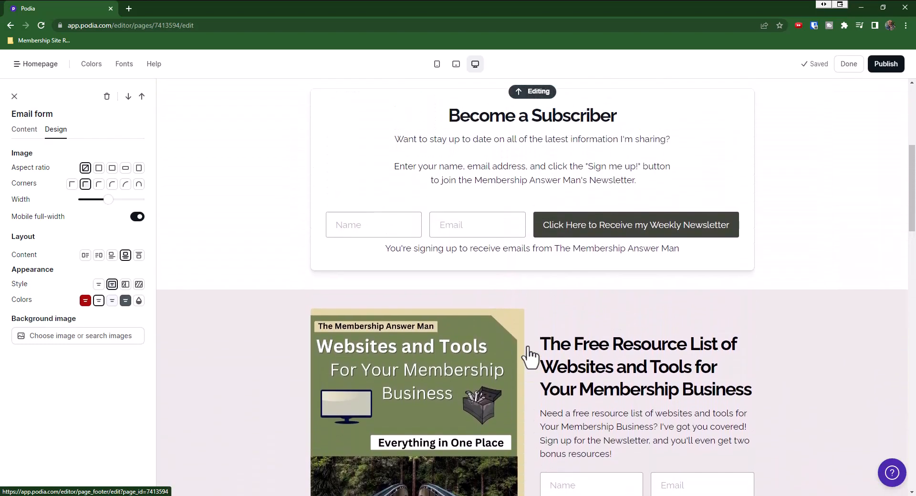
{"action": "scroll", "coordinate": [530, 356], "scroll_direction": "up", "scroll_amount": 4}
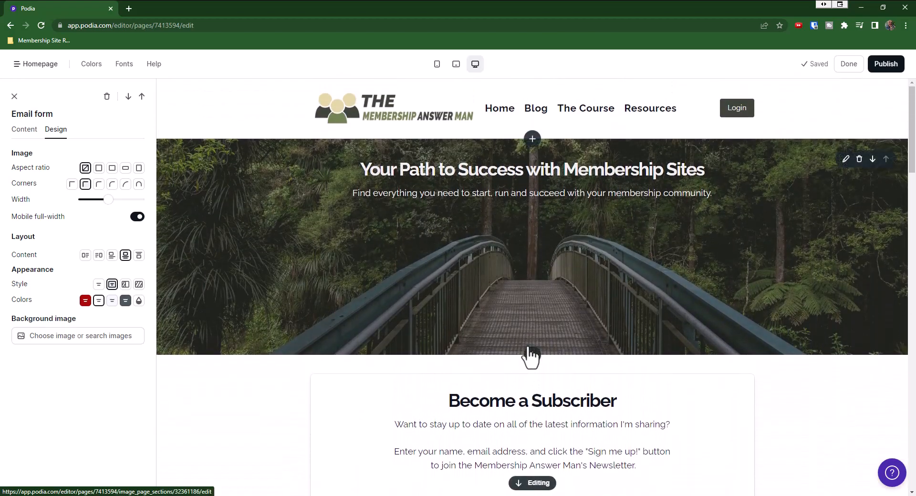